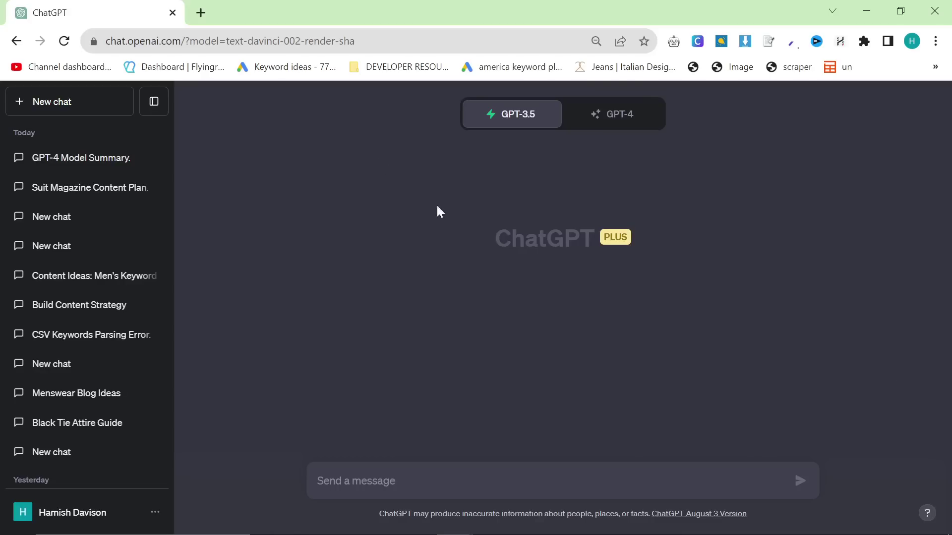
Preview the GPT-4 options, zoom the chat in, then bring up the Keyword Planner window.
click(632, 119)
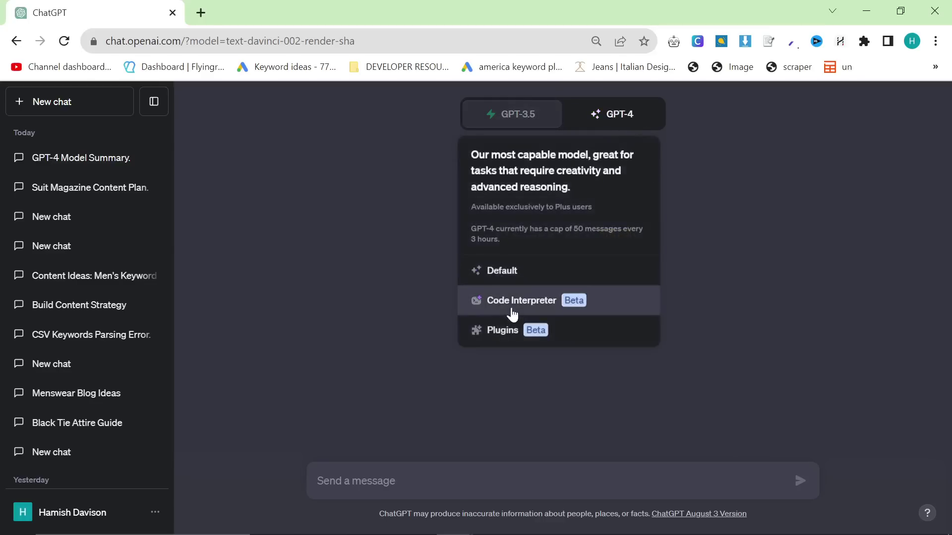
key(ctrl+plus)
key(ctrl+plus)
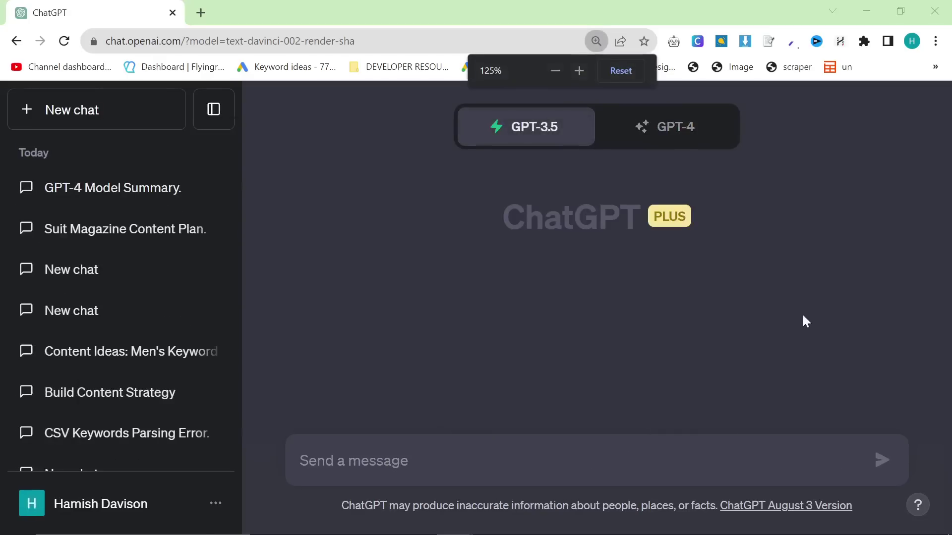
key(alt+Tab)
click(213, 233)
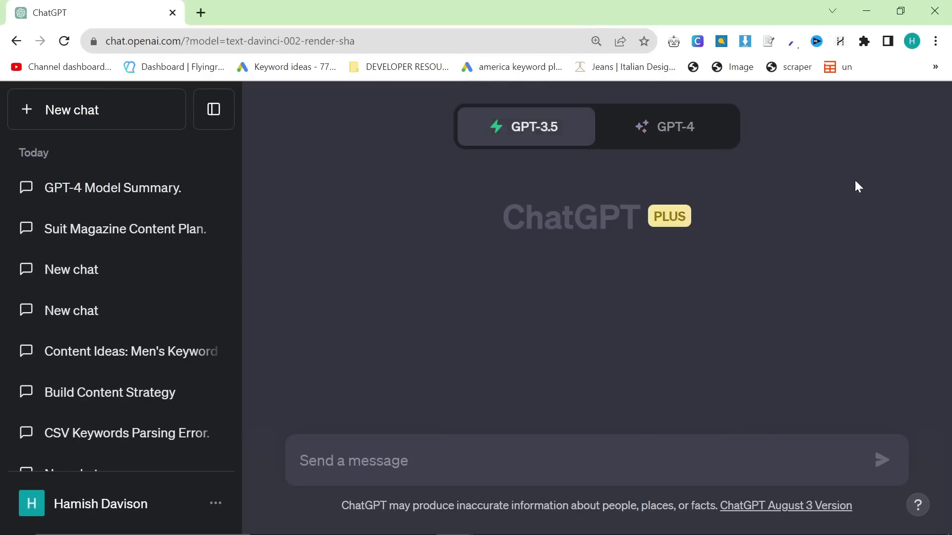
key(alt+Tab)
click(312, 263)
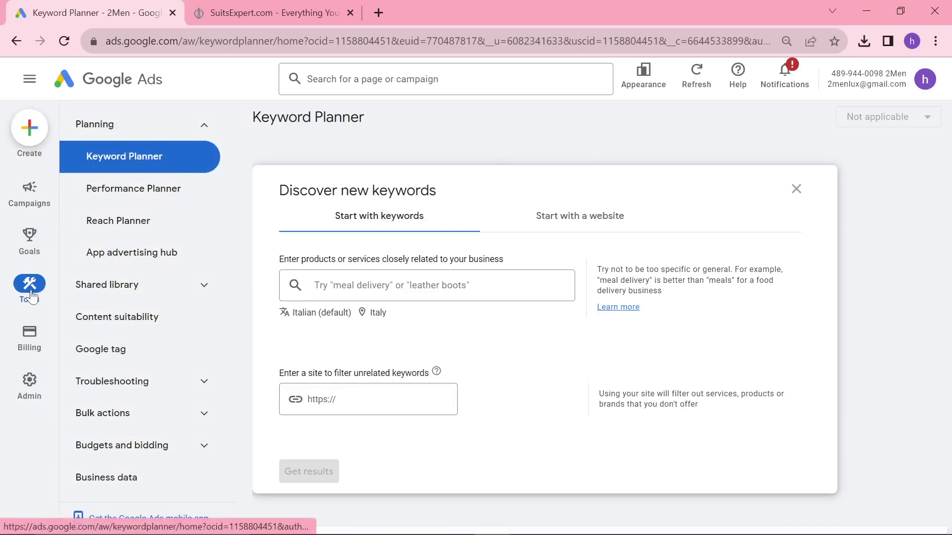
Target English in Italy and United States, then choose Start with a website.
click(296, 317)
text(eng)
click(318, 389)
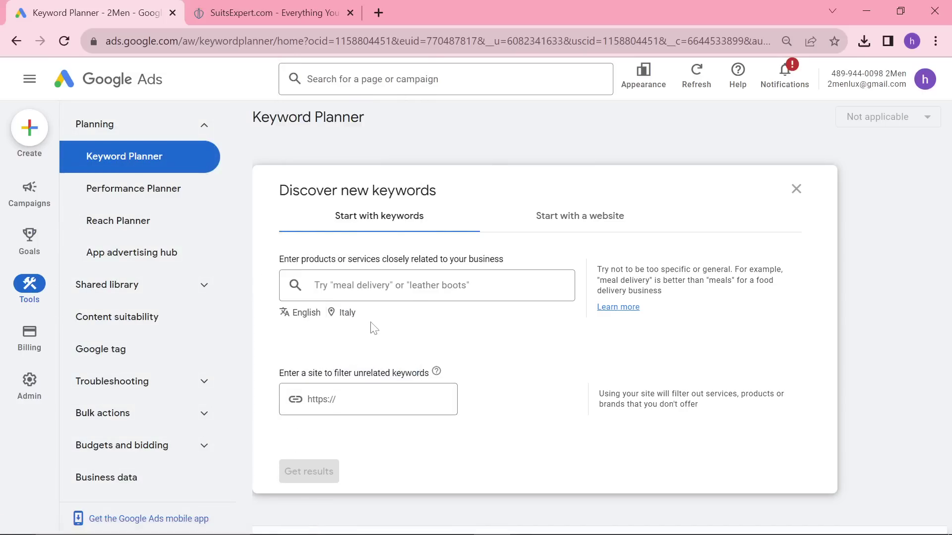
click(347, 318)
text(united)
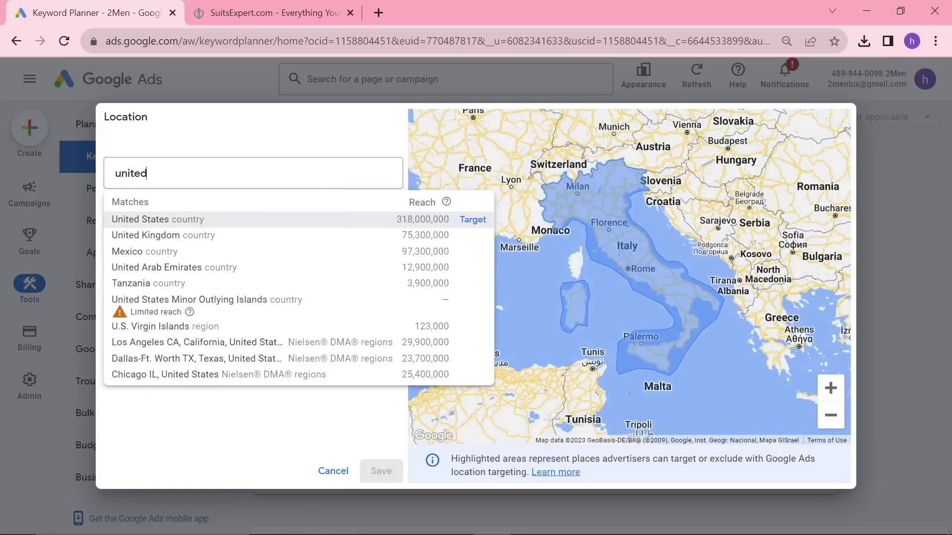
click(197, 219)
click(377, 470)
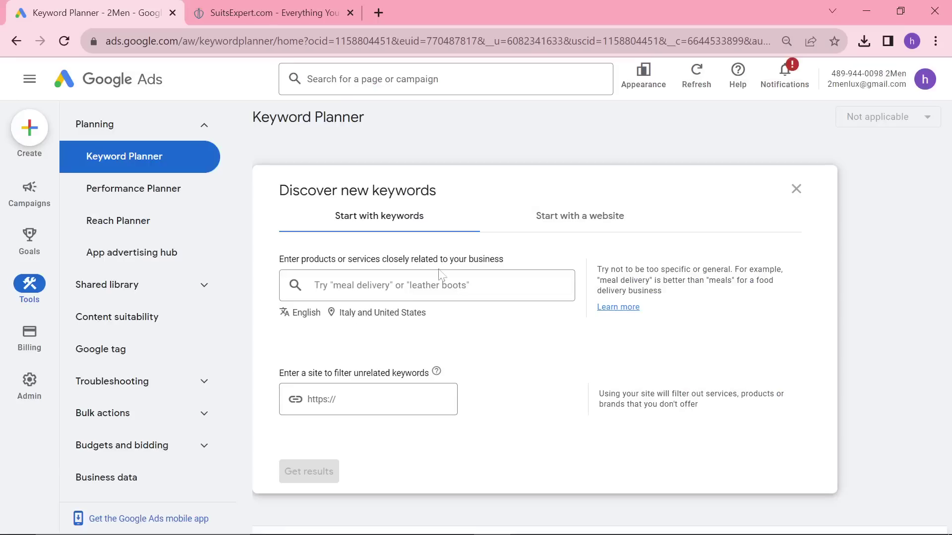
click(549, 230)
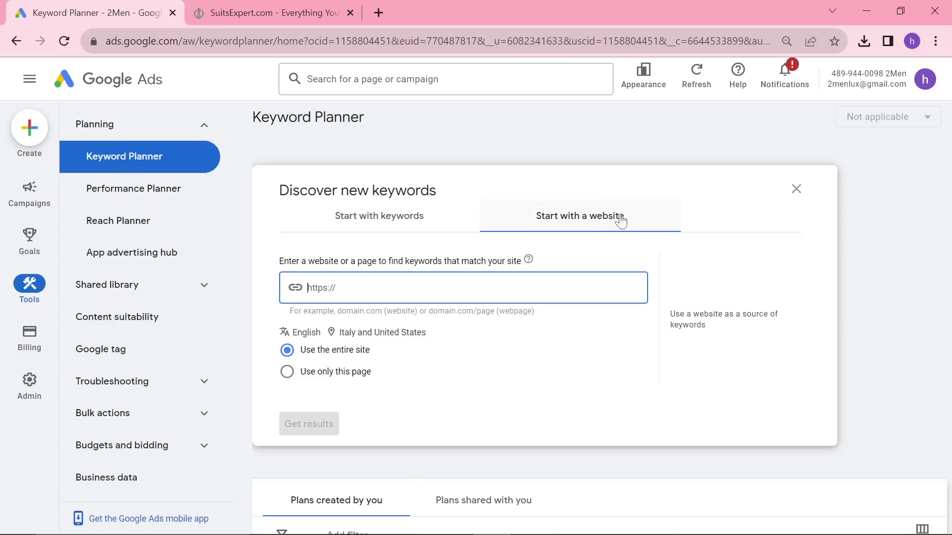
Look over the SuitsExpert home page after accepting its cookie notice.
click(315, 8)
click(588, 410)
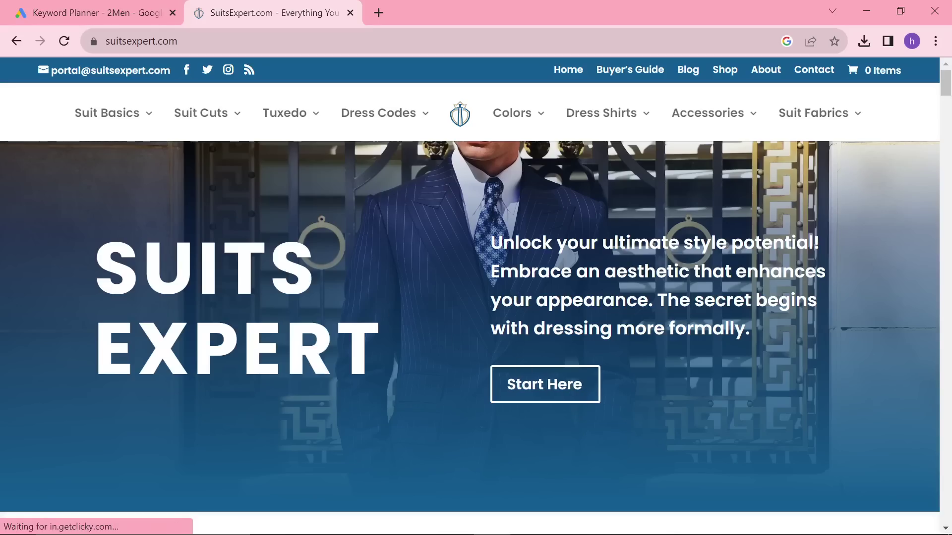
scroll(438, 281, down, 10)
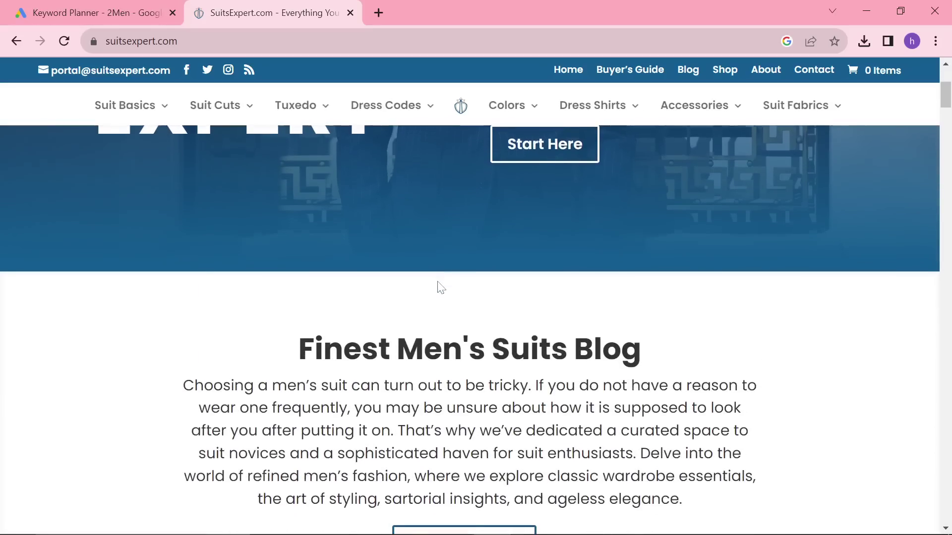
scroll(437, 282, up, 10)
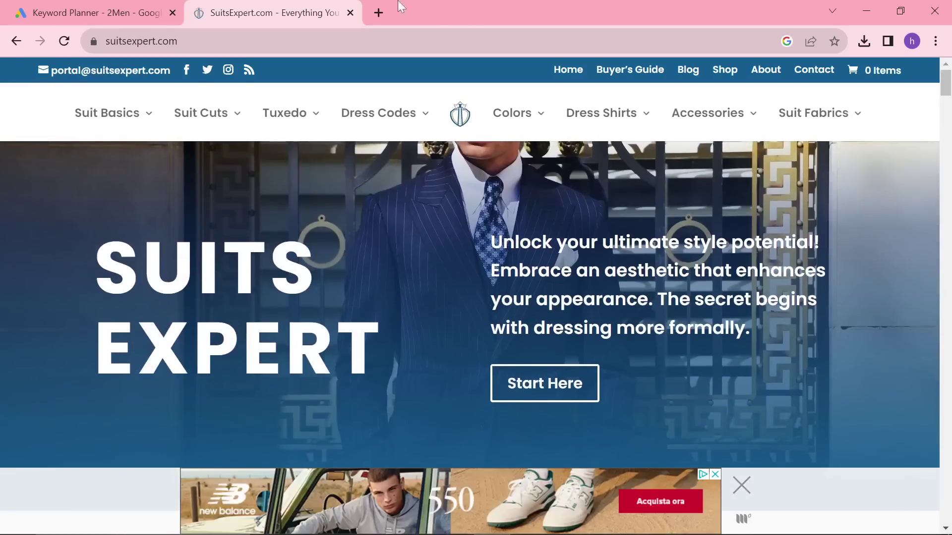
Search Google in a new tab for 'best navy suits' and browse the results.
click(380, 10)
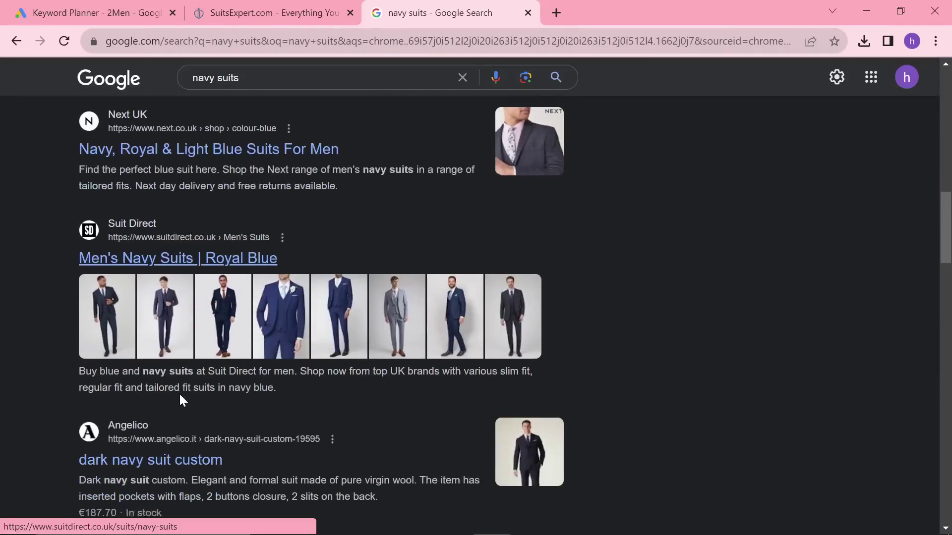
scroll(39, 245, down, 3)
scroll(39, 246, up, 6)
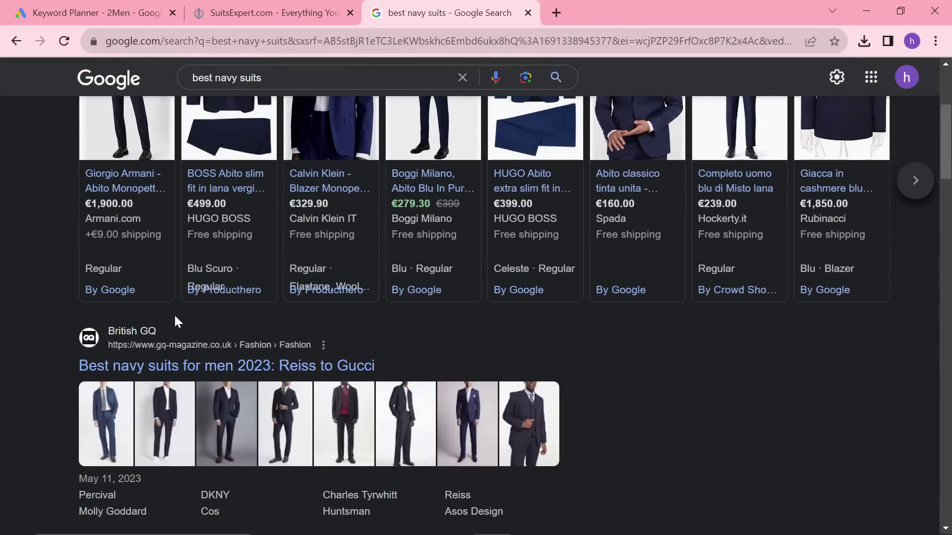
scroll(187, 310, down, 10)
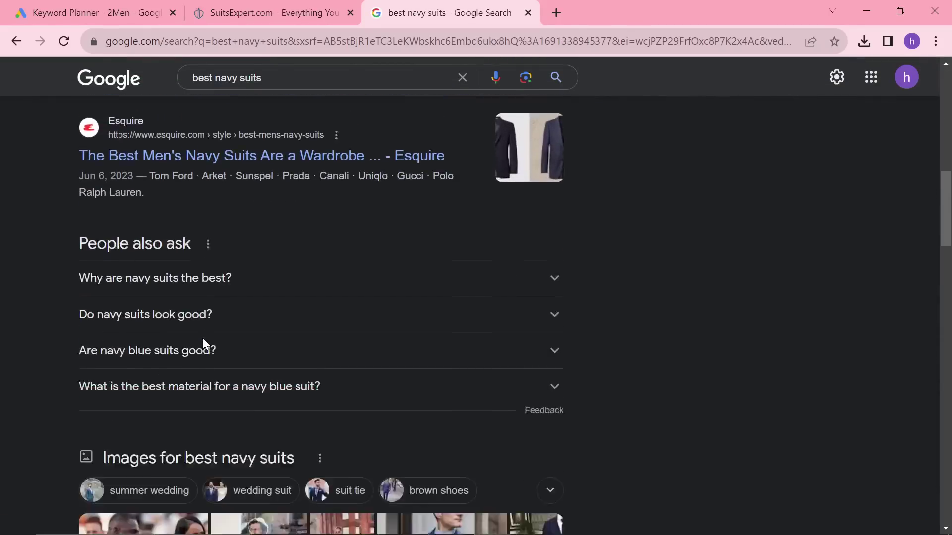
scroll(202, 338, up, 9)
scroll(110, 298, down, 4)
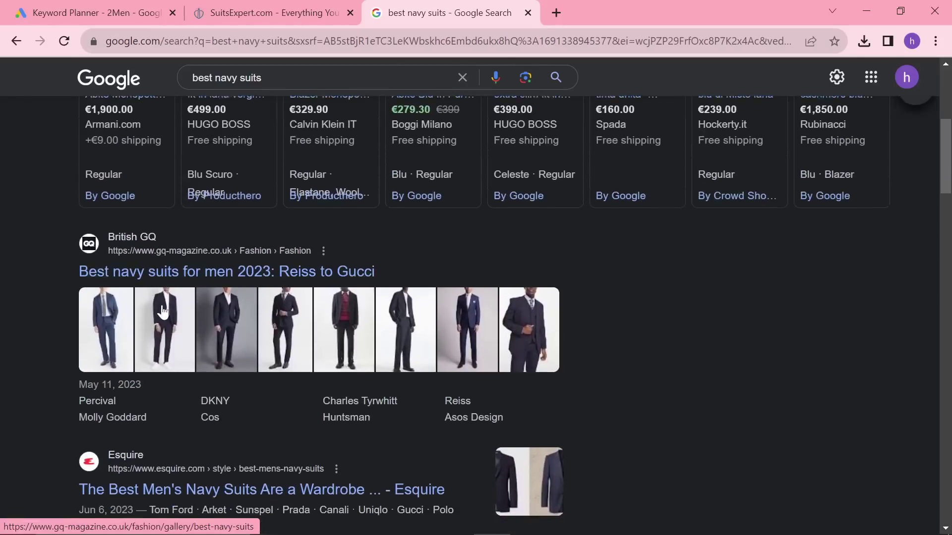
scroll(110, 297, down, 12)
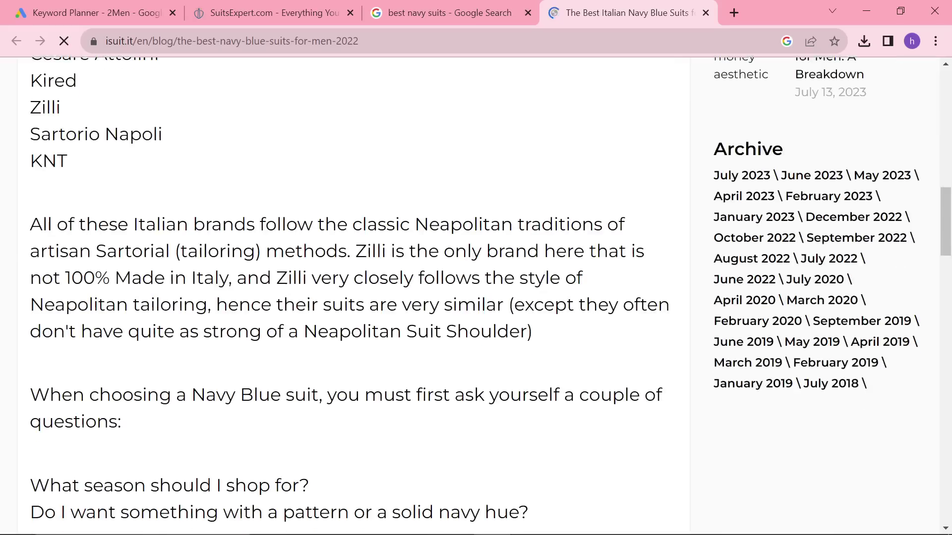
Read through the isuit.it navy suits article, glancing back at the search results.
scroll(464, 257, down, 15)
scroll(464, 257, up, 8)
scroll(464, 256, down, 5)
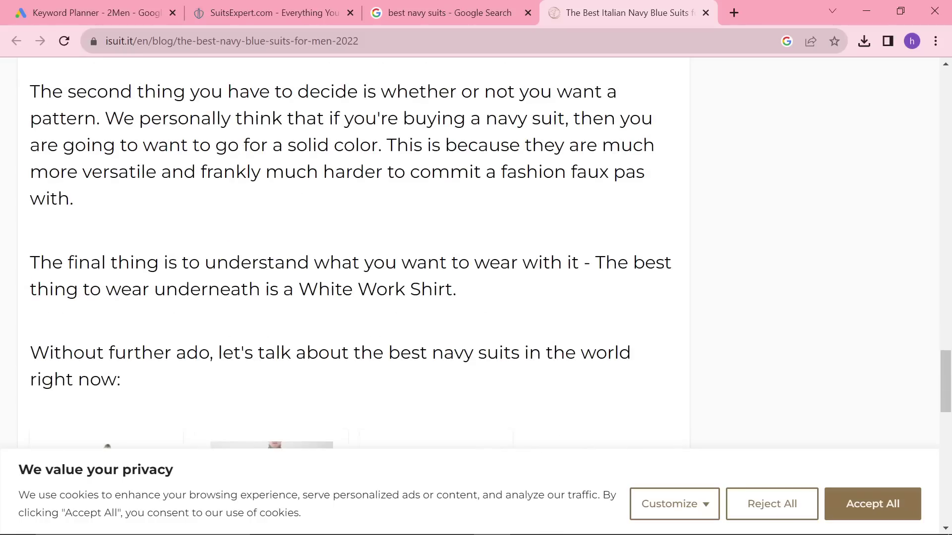
scroll(463, 257, down, 5)
scroll(464, 257, up, 8)
key(ctrl+shift+Tab)
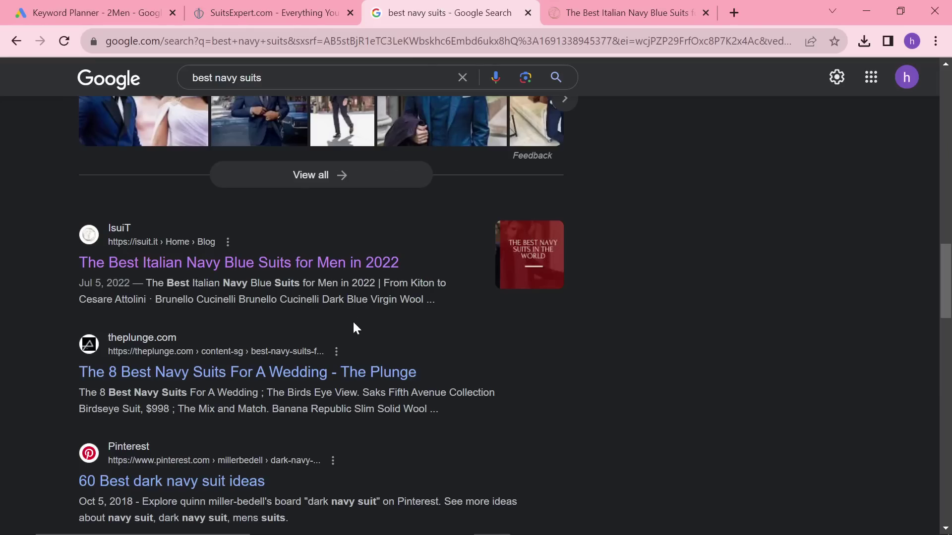
scroll(423, 302, down, 3)
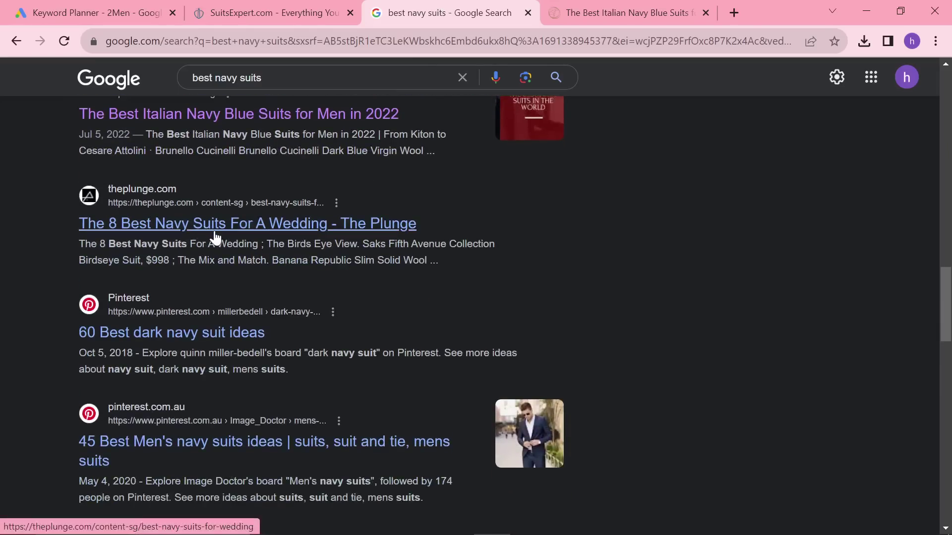
scroll(215, 238, up, 3)
key(ctrl+Tab)
scroll(397, 297, up, 10)
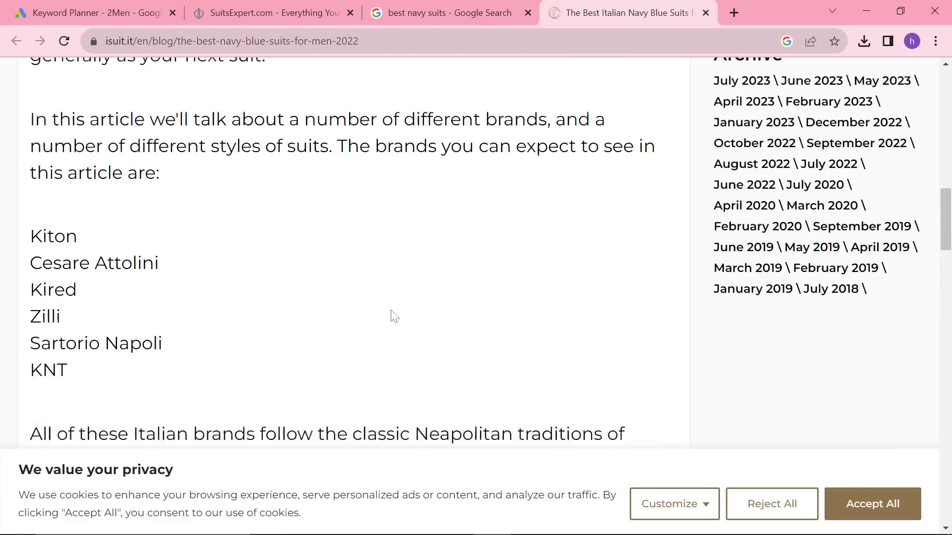
scroll(394, 316, up, 5)
scroll(395, 317, down, 20)
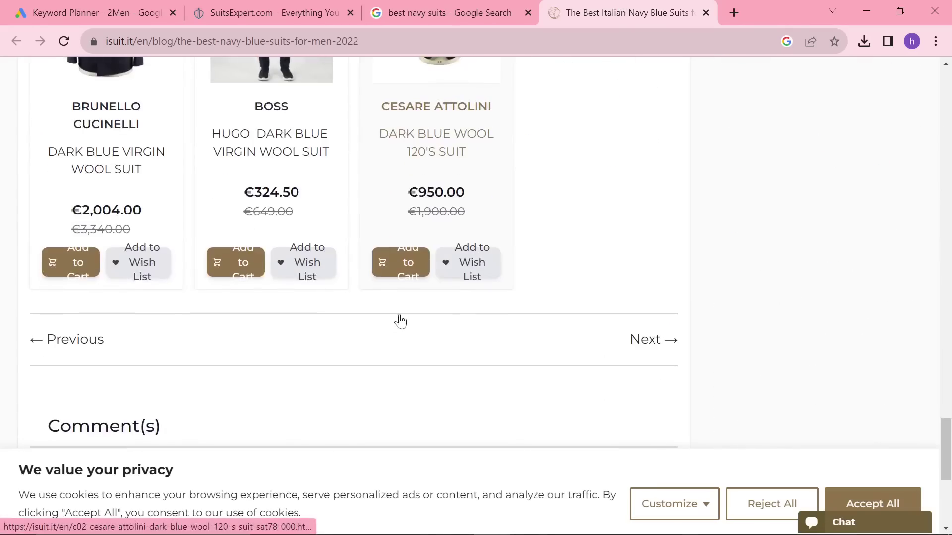
scroll(399, 320, up, 20)
scroll(399, 319, down, 8)
Return to the 'best navy suits' results and scroll to the bottom.
key(ctrl+shift+Tab)
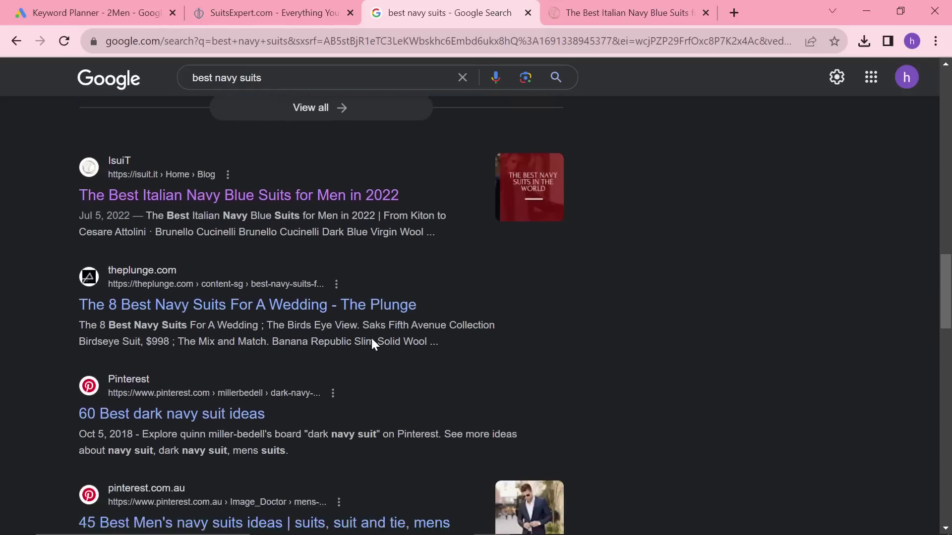
scroll(372, 342, down, 3)
scroll(367, 337, down, 3)
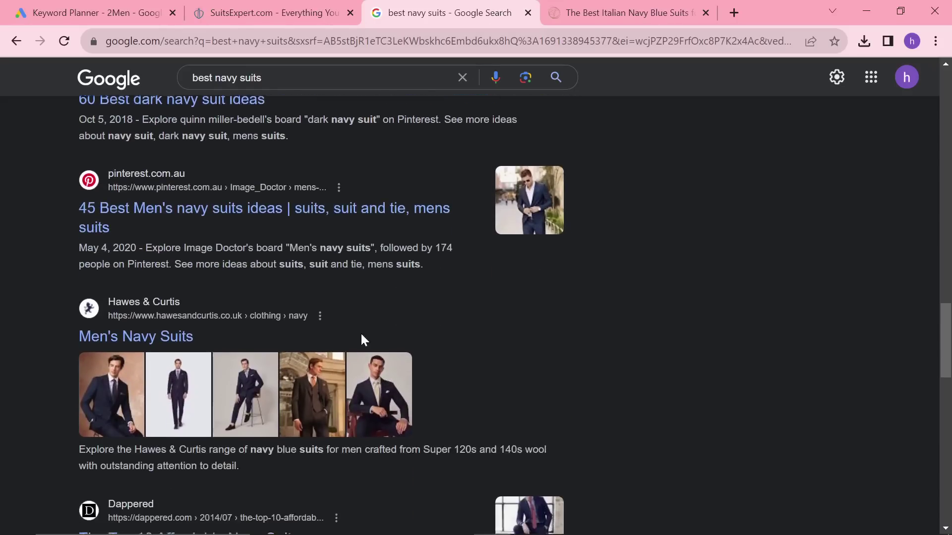
scroll(362, 335, down, 7)
scroll(221, 320, down, 3)
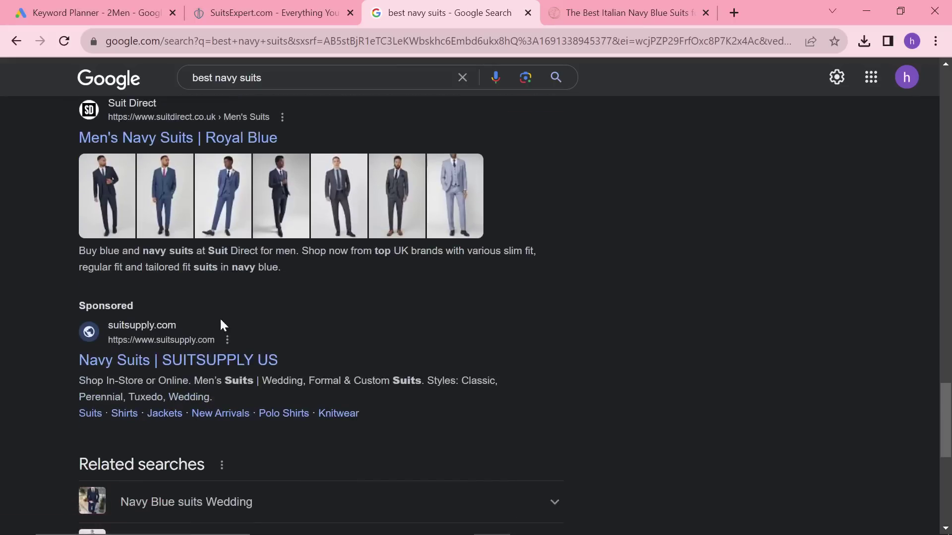
scroll(221, 325, down, 9)
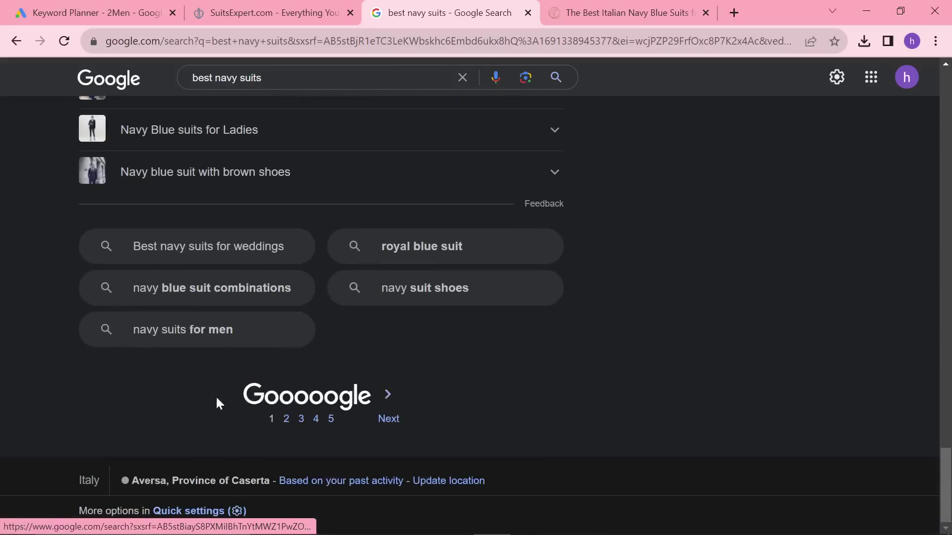
Load results page two and open the Navy Suit Color Combinations article in a tab.
click(285, 419)
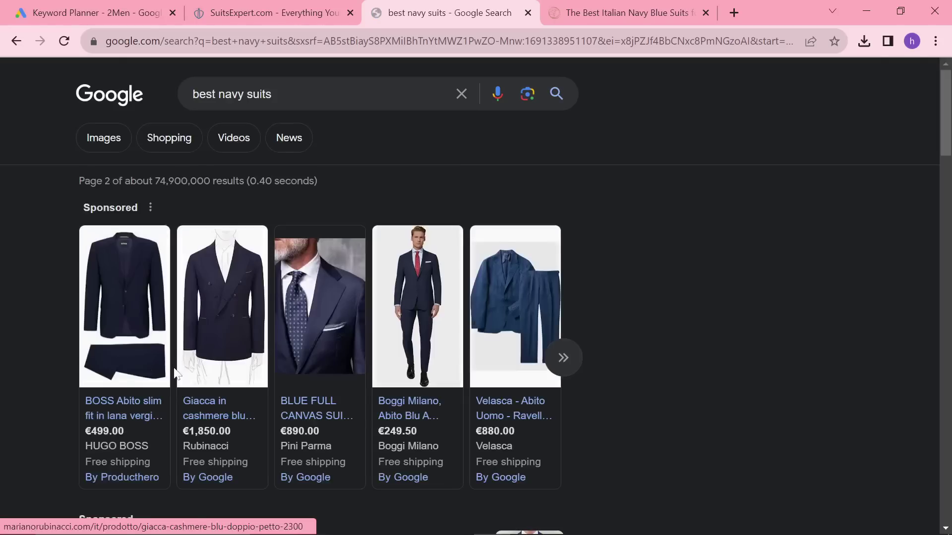
scroll(176, 374, down, 5)
scroll(21, 353, down, 2)
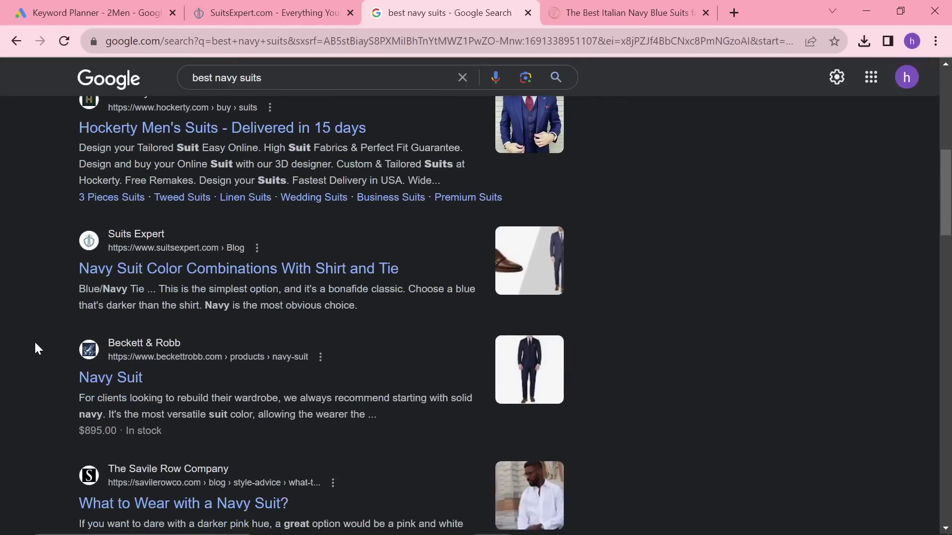
middle_click(158, 271)
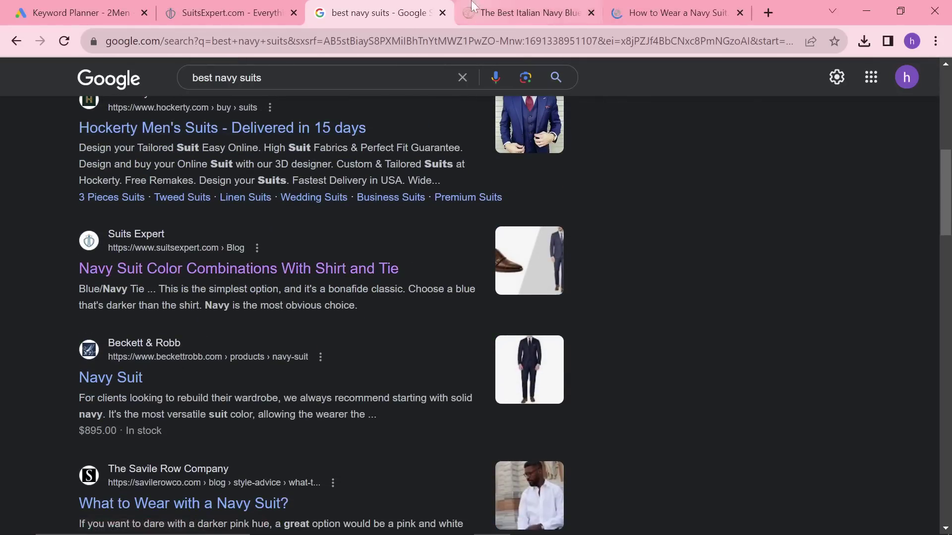
drag(661, 6, 516, 10)
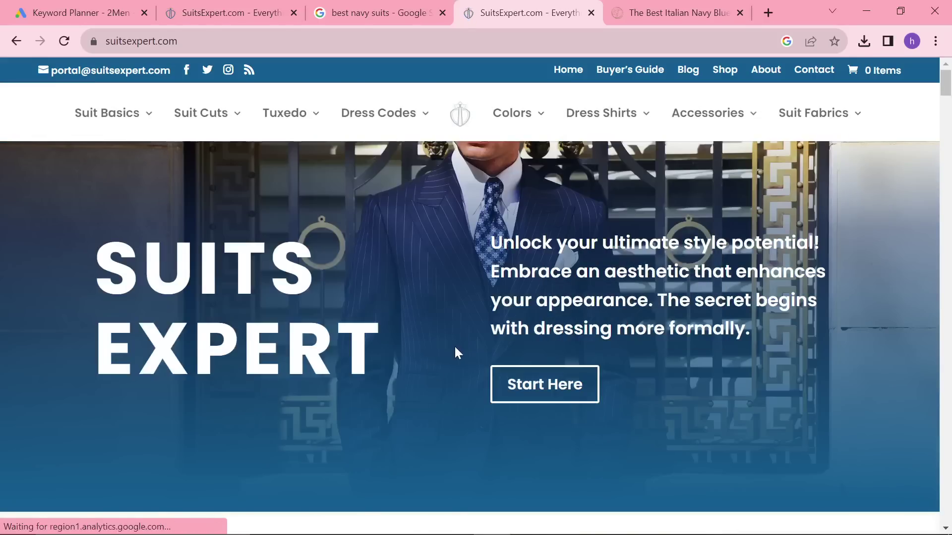
Read through the Navy Suit Color Combinations article.
scroll(446, 355, down, 8)
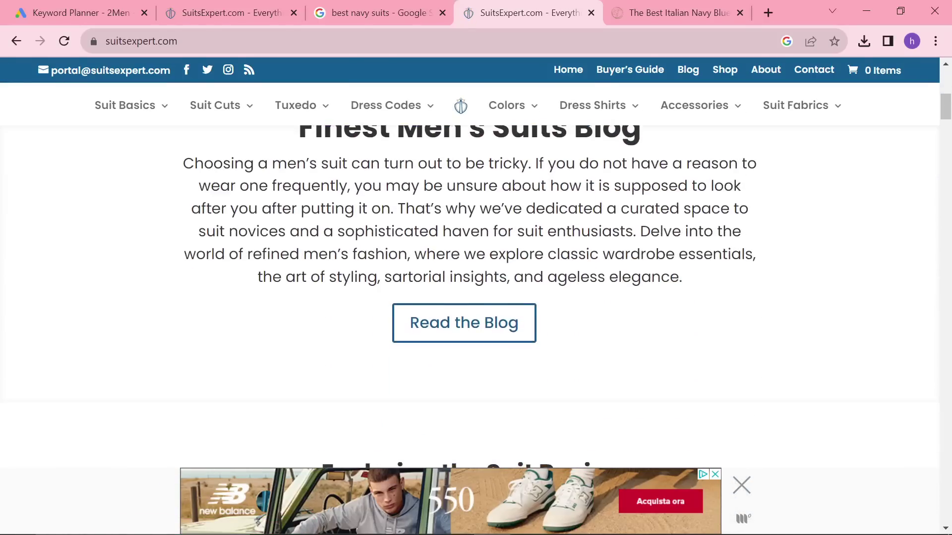
scroll(441, 365, down, 8)
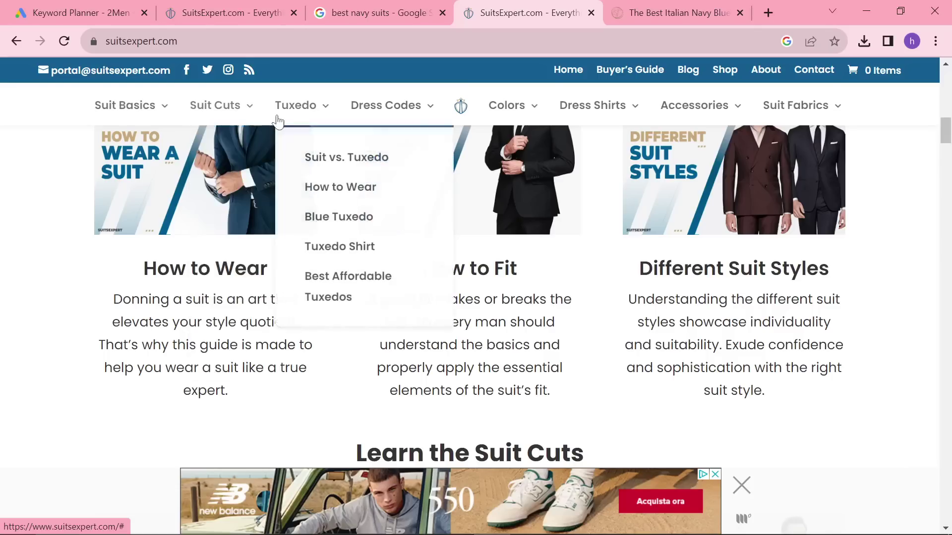
mouse_move(387, 114)
mouse_move(686, 102)
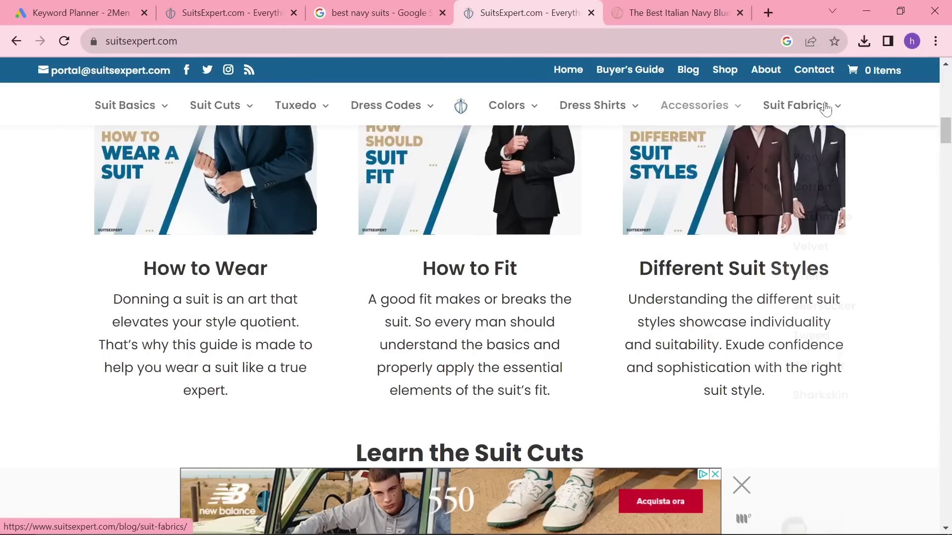
scroll(813, 110, down, 8)
key(ctrl+minus)
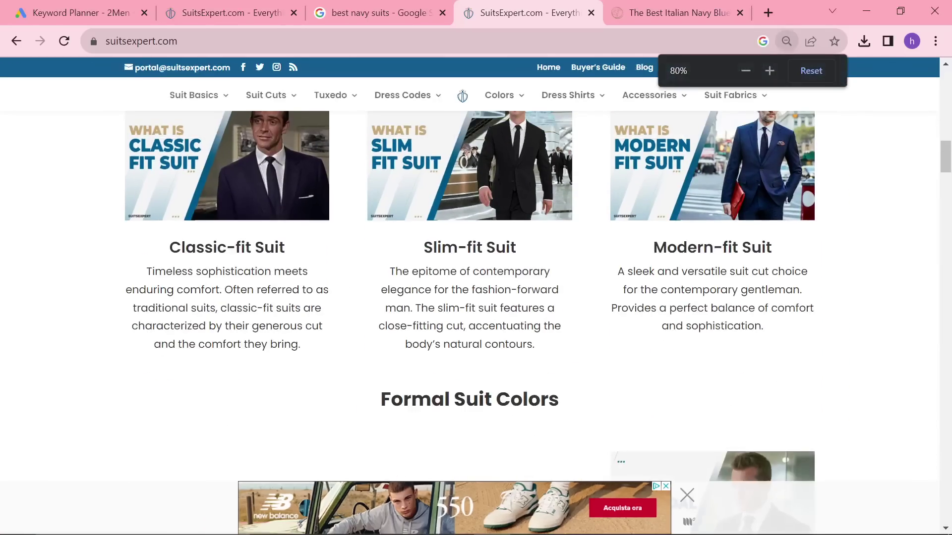
key(ctrl+plus)
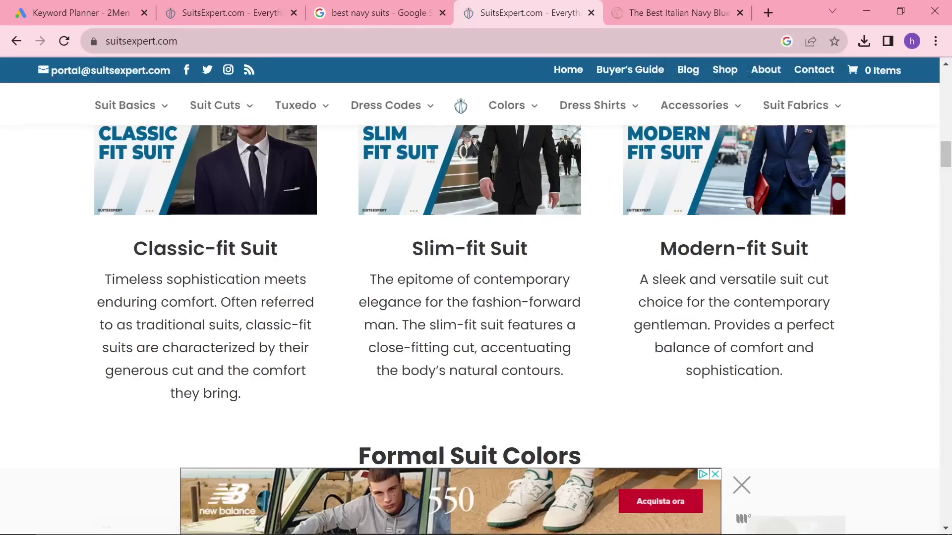
scroll(266, 325, down, 10)
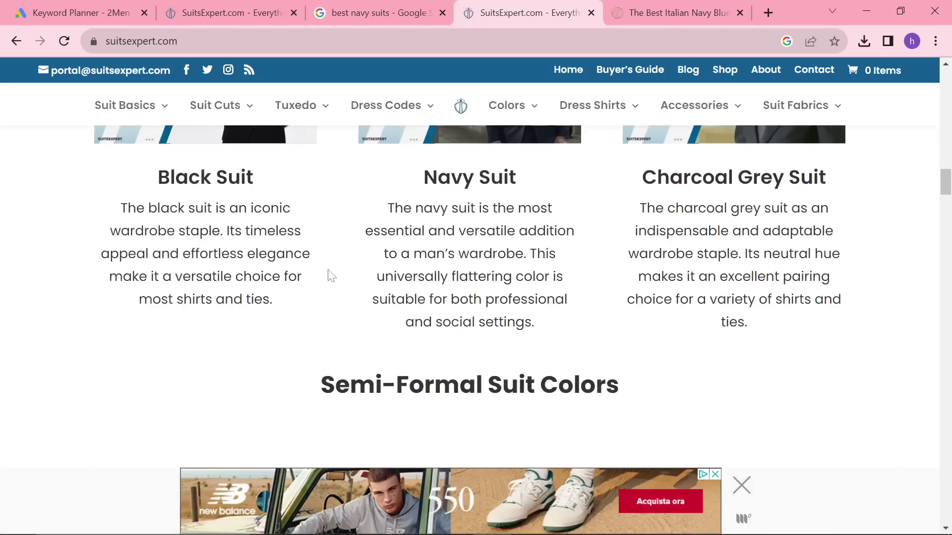
scroll(332, 276, down, 10)
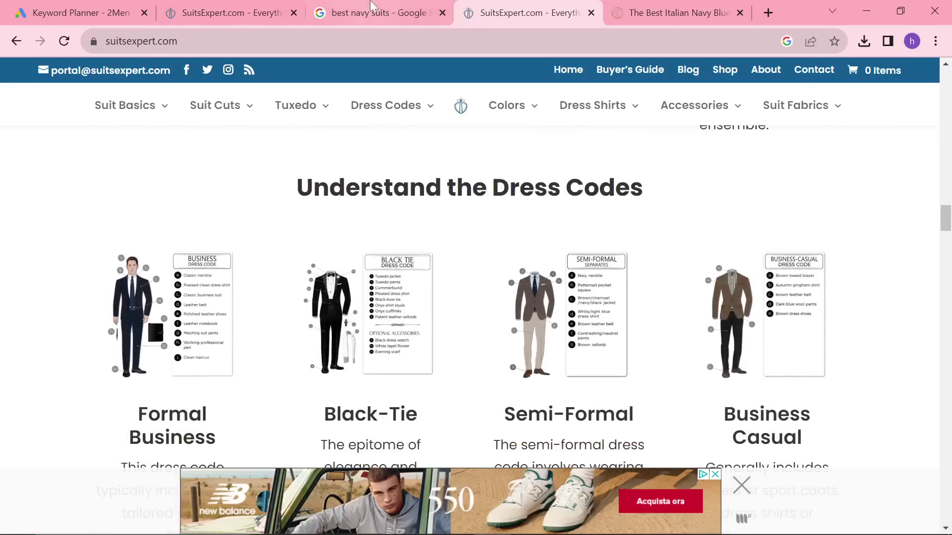
Scroll further through the 'best navy suits' search results.
click(370, 6)
scroll(243, 300, down, 2)
scroll(272, 291, down, 2)
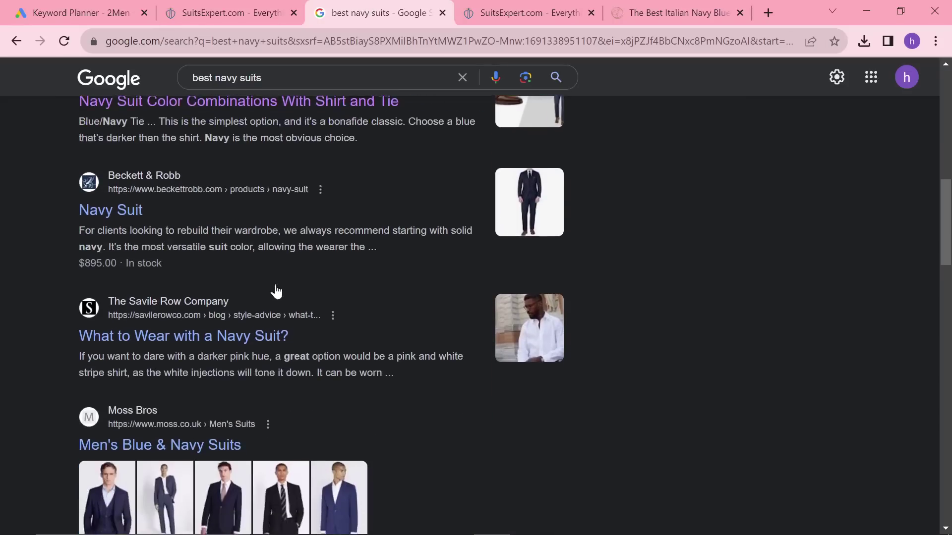
scroll(406, 382, down, 3)
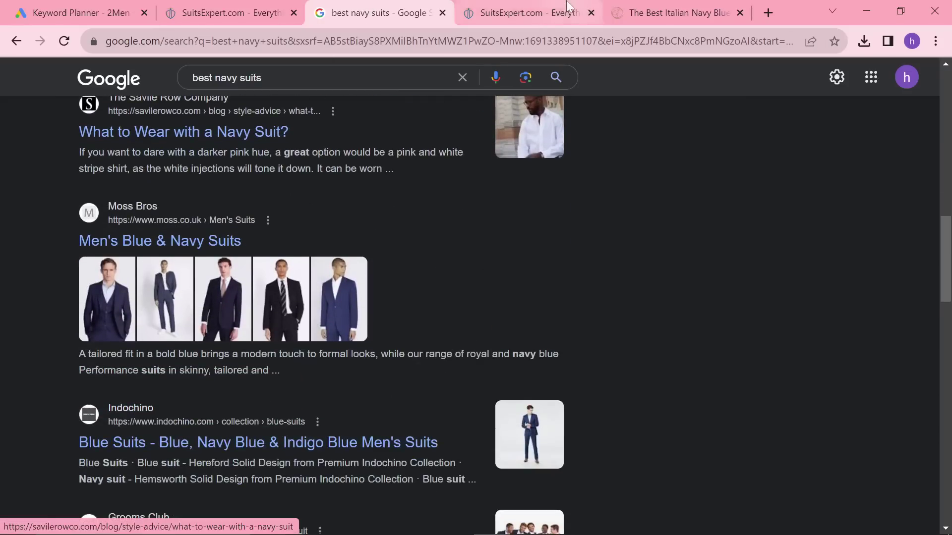
click(525, 12)
key(ctrl+shift+Tab)
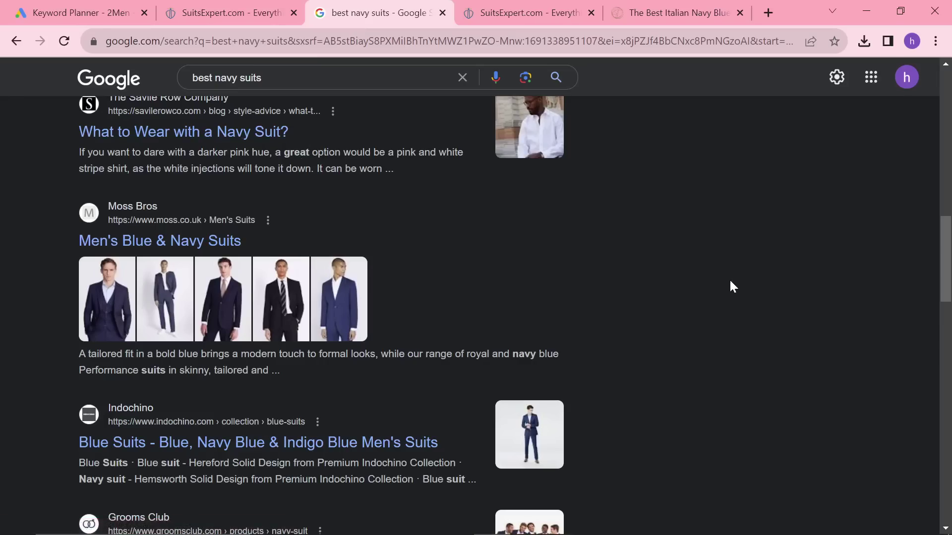
key(ctrl+Tab)
scroll(372, 251, down, 15)
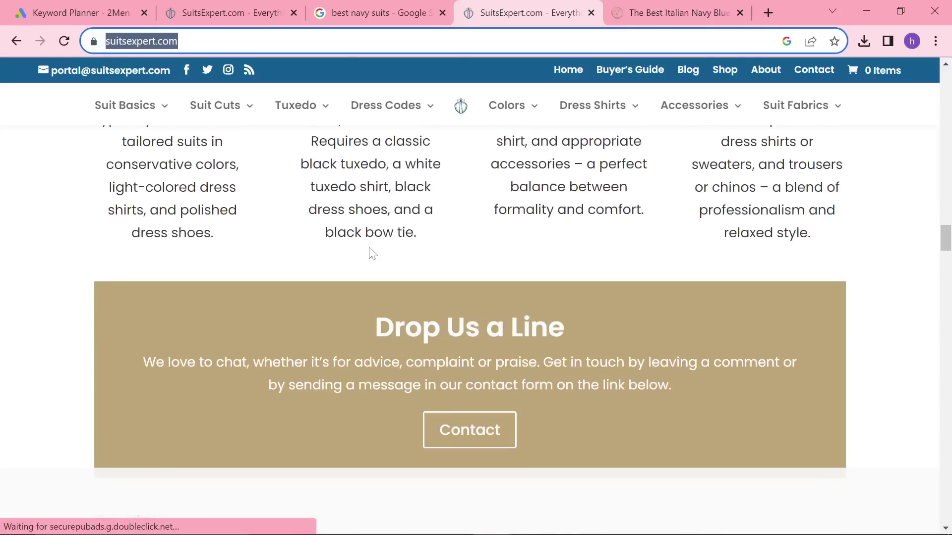
scroll(385, 255, down, 12)
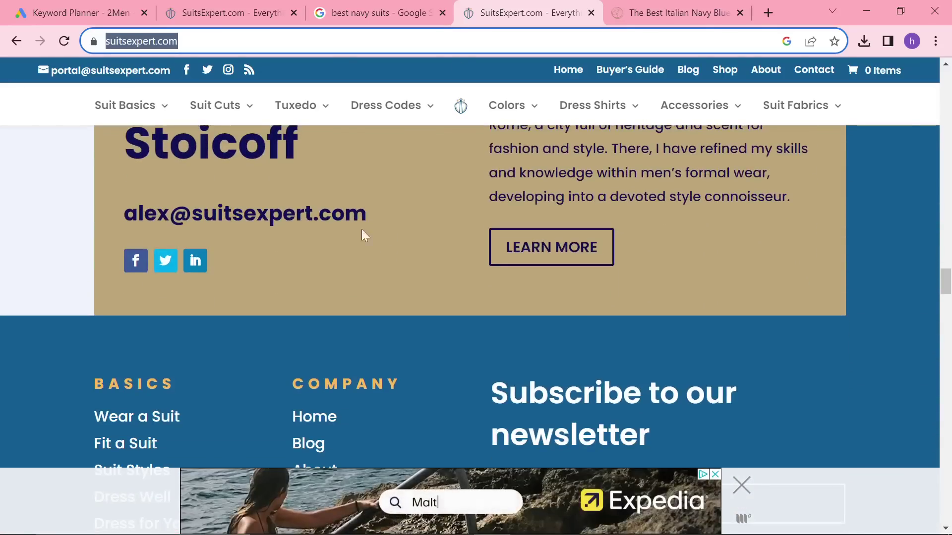
scroll(361, 229, up, 1)
mouse_move(221, 105)
scroll(333, 266, up, 10)
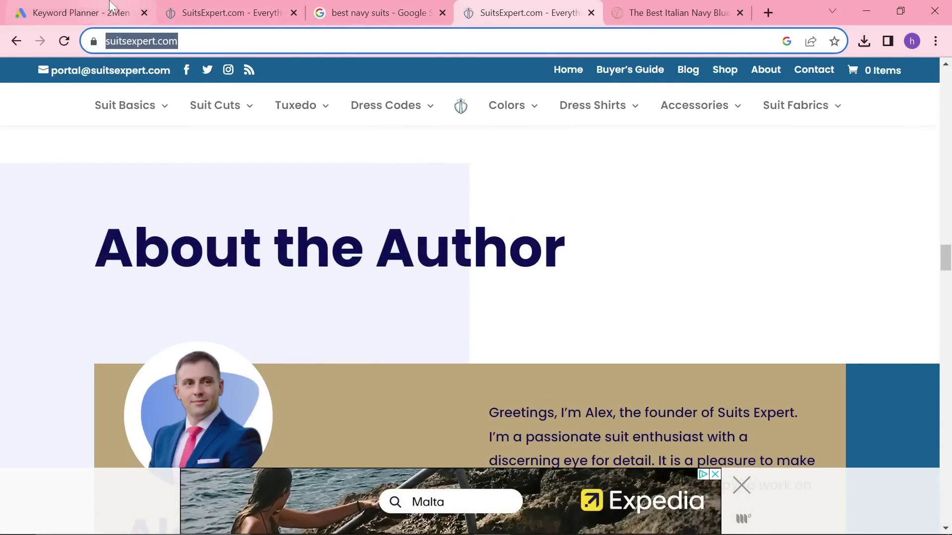
click(126, 16)
text(https://www.suitsexpert.com/)
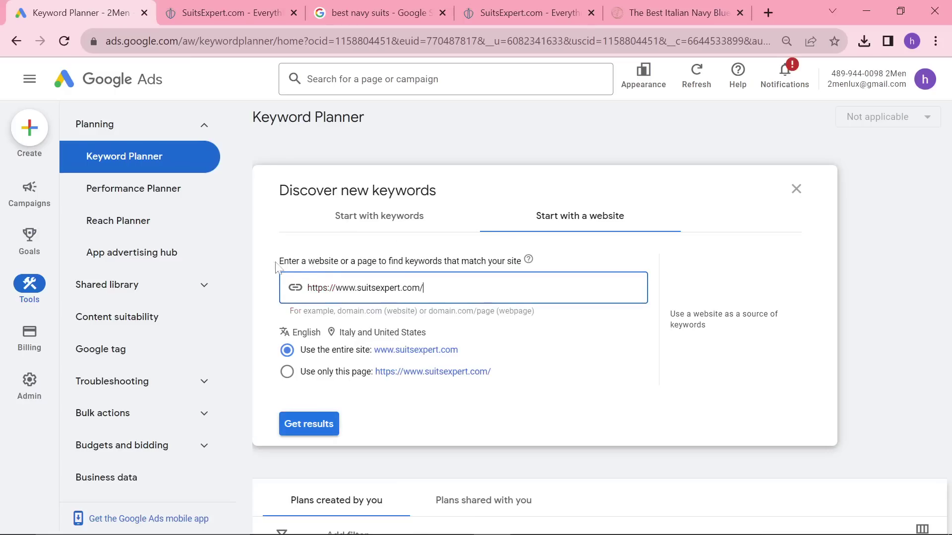
Get results for the SuitsExpert site and review the 591 ideas and monthly trend chart.
click(325, 435)
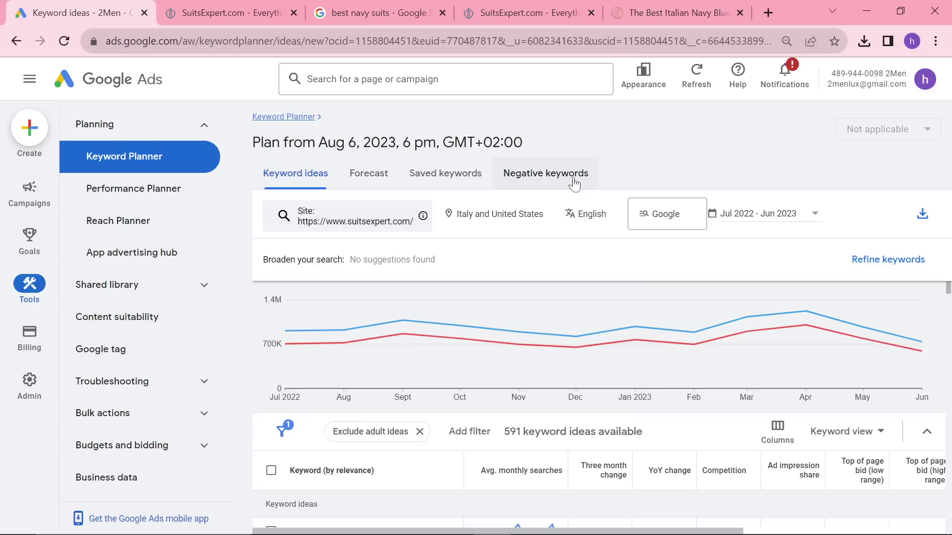
mouse_move(824, 331)
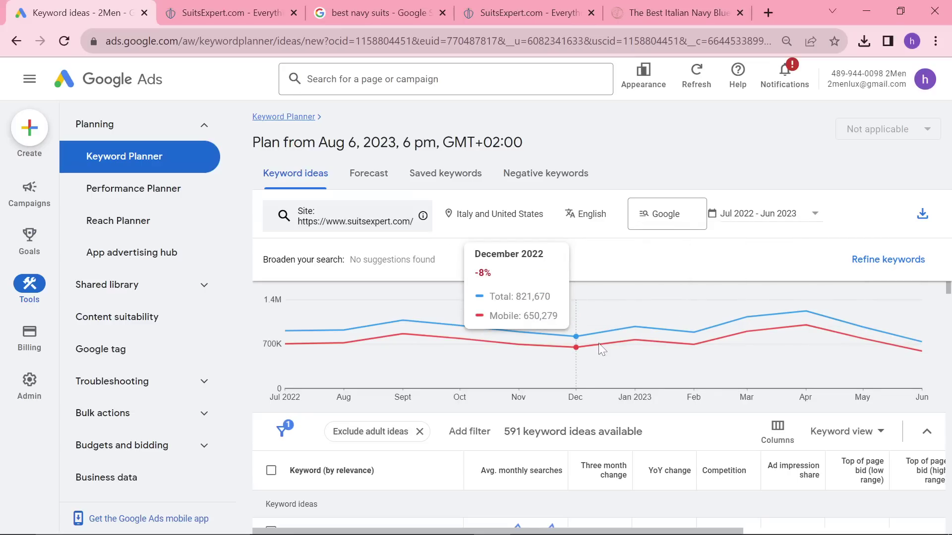
scroll(570, 347, down, 3)
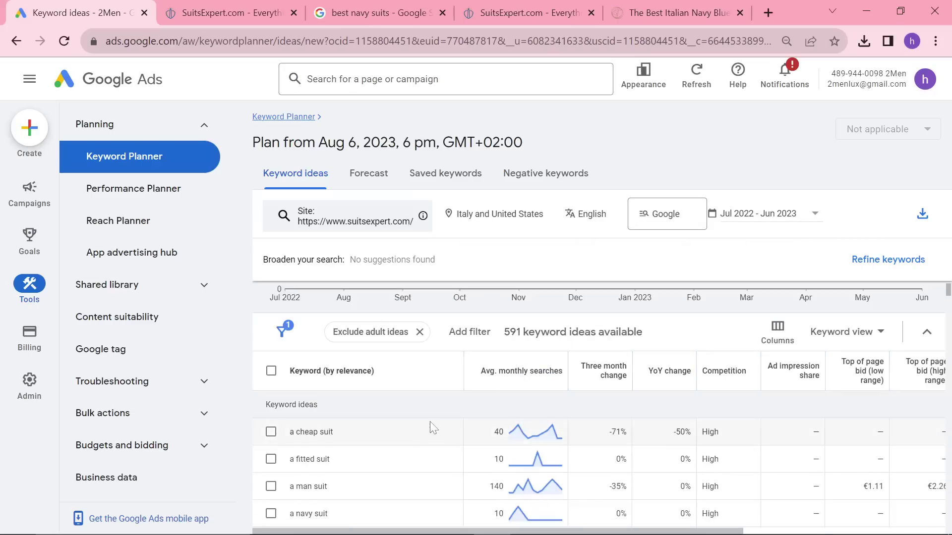
scroll(853, 349, up, 2)
mouse_move(920, 354)
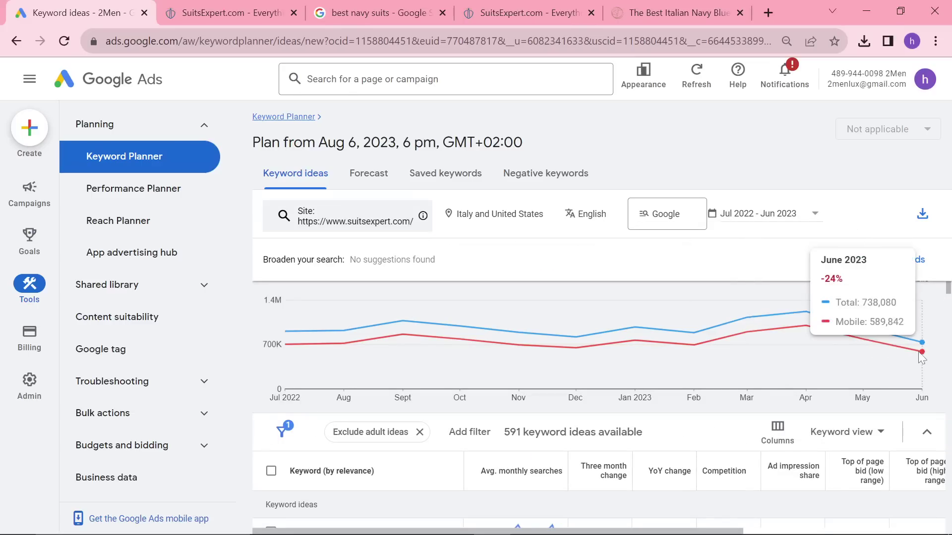
scroll(910, 355, down, 3)
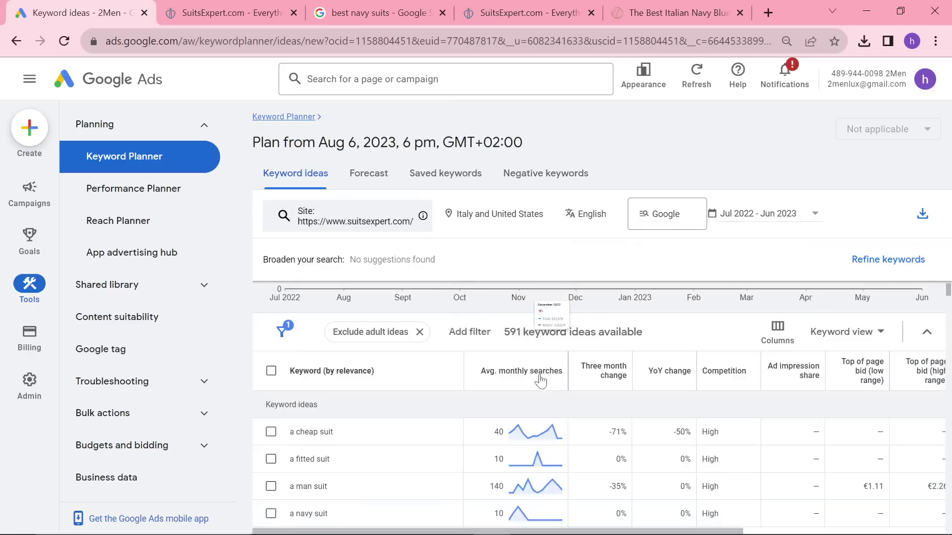
scroll(855, 367, up, 3)
mouse_move(856, 367)
scroll(855, 367, down, 2)
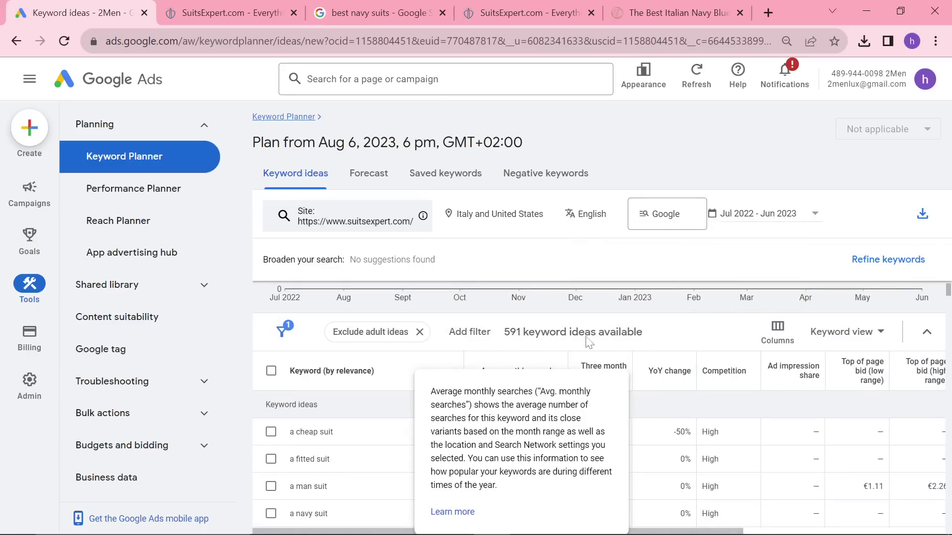
Sort the keyword ideas by average monthly searches and inspect the top entries.
click(538, 367)
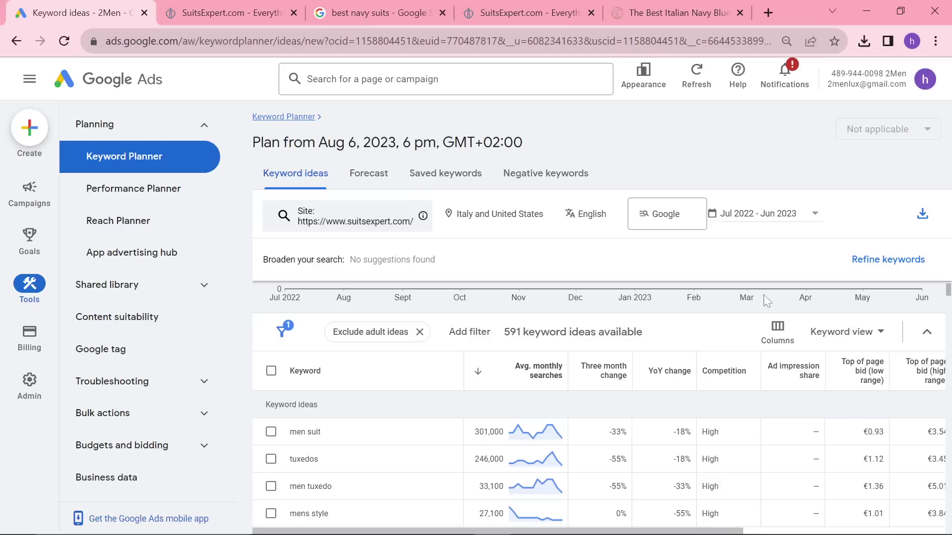
mouse_move(608, 383)
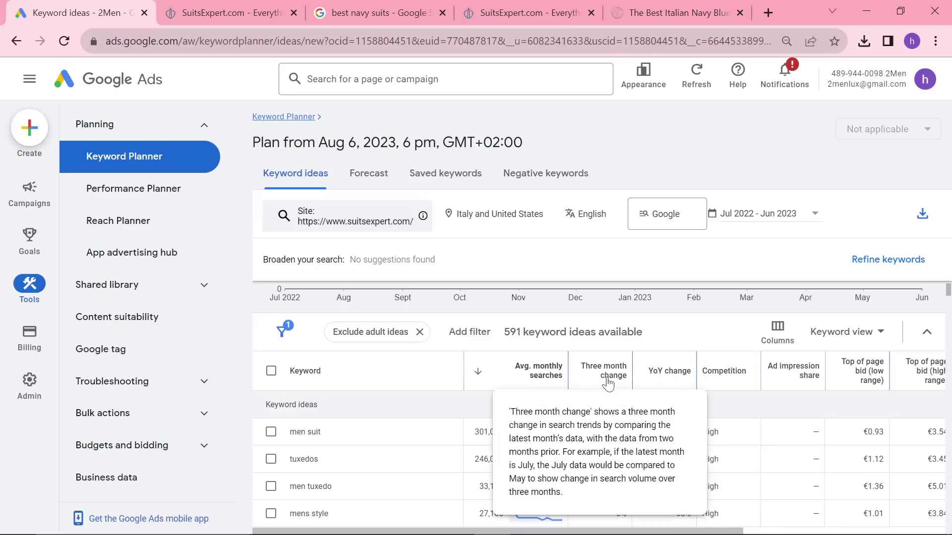
click(608, 379)
scroll(612, 357, down, 2)
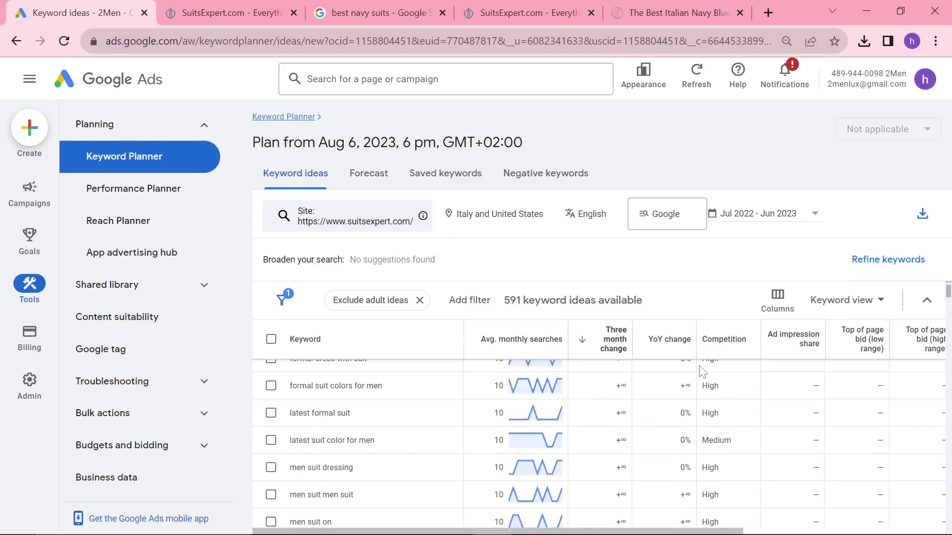
scroll(380, 446, up, 3)
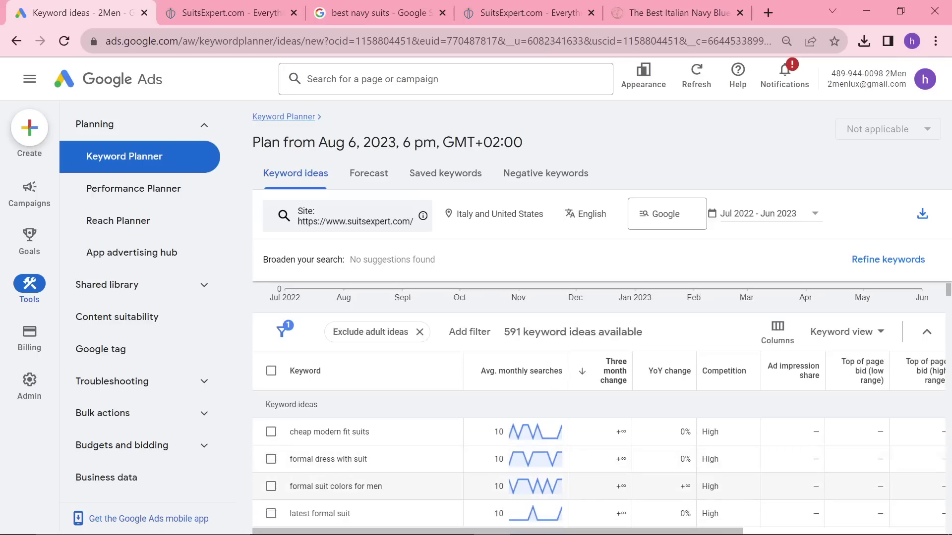
drag(292, 487, 386, 491)
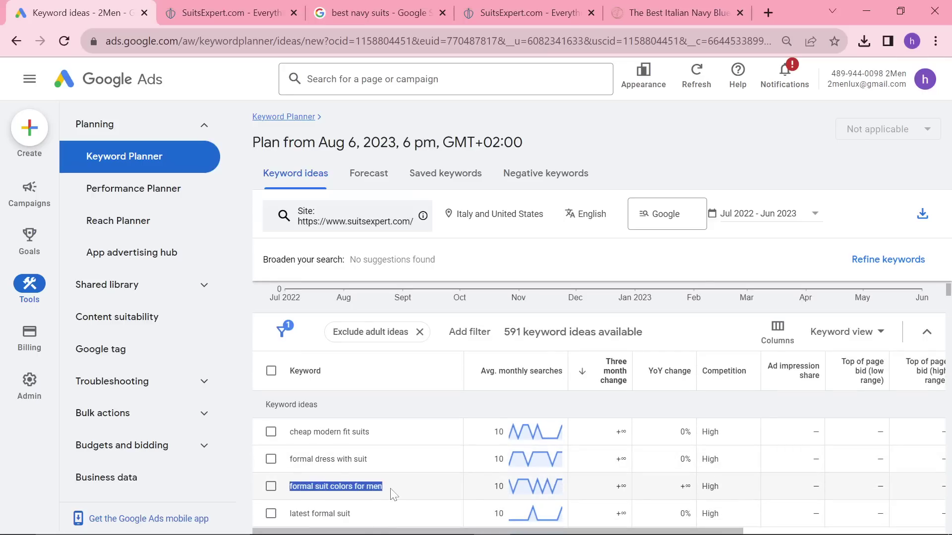
Select all keyword ideas and copy the top 500 to the clipboard.
scroll(394, 494, down, 5)
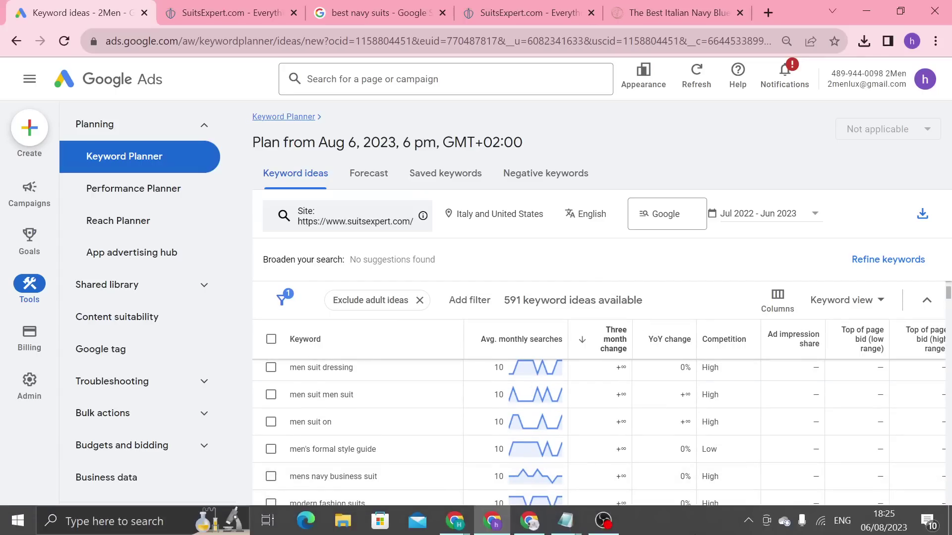
scroll(446, 416, down, 10)
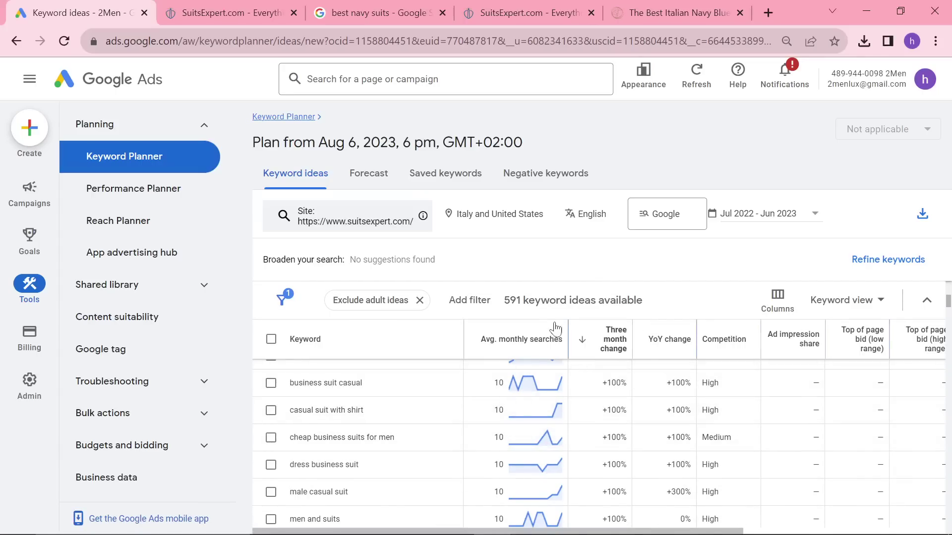
scroll(575, 379, up, 15)
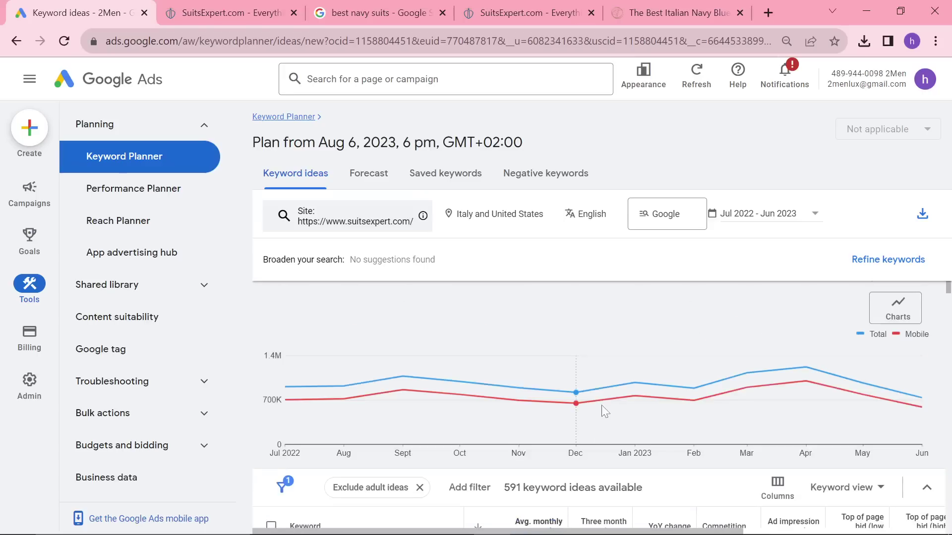
scroll(606, 404, down, 4)
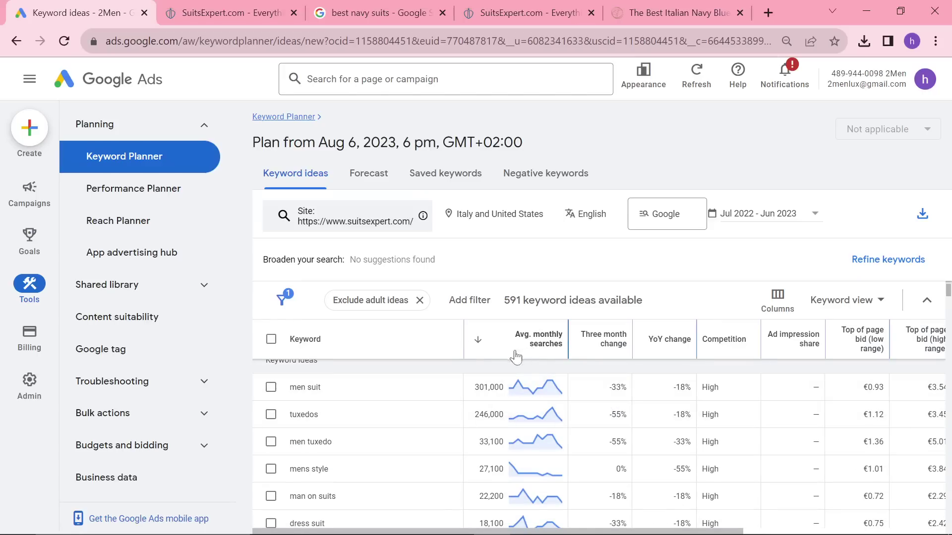
click(271, 341)
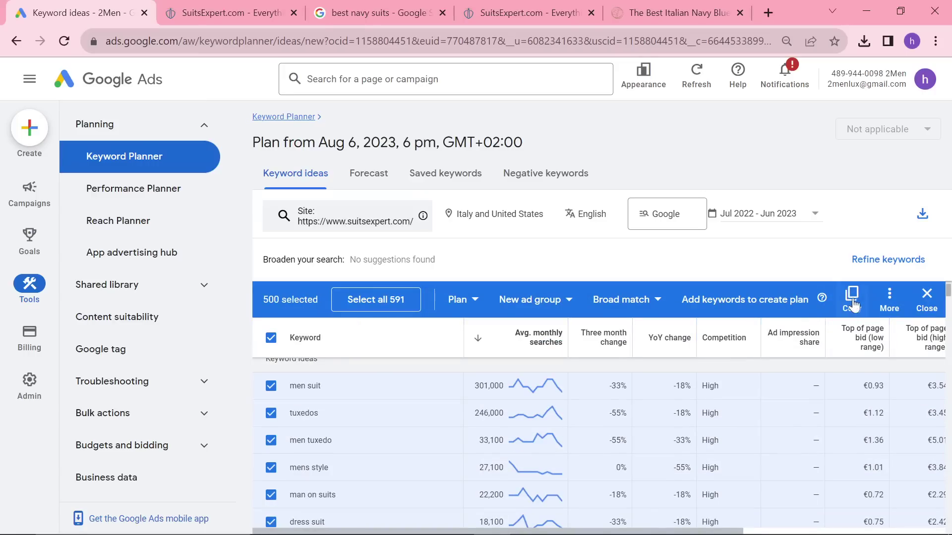
click(851, 298)
Paste the copied keyword list into ChatGPT's message box.
key(alt+Tab)
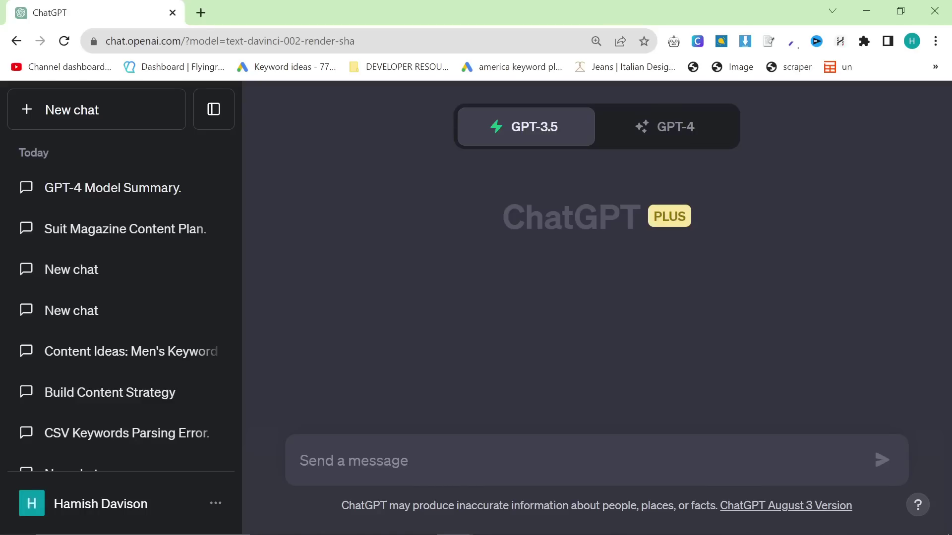
mouse_move(441, 534)
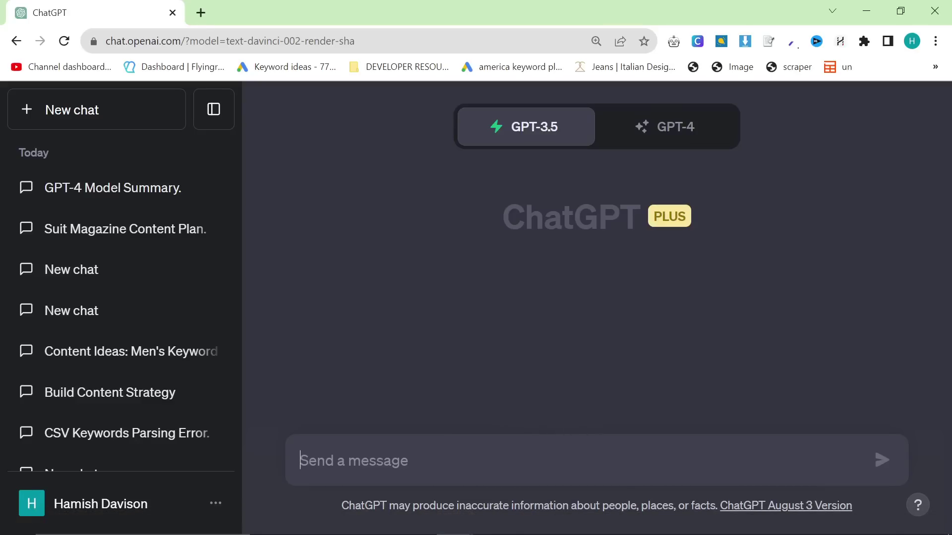
key(ctrl+v)
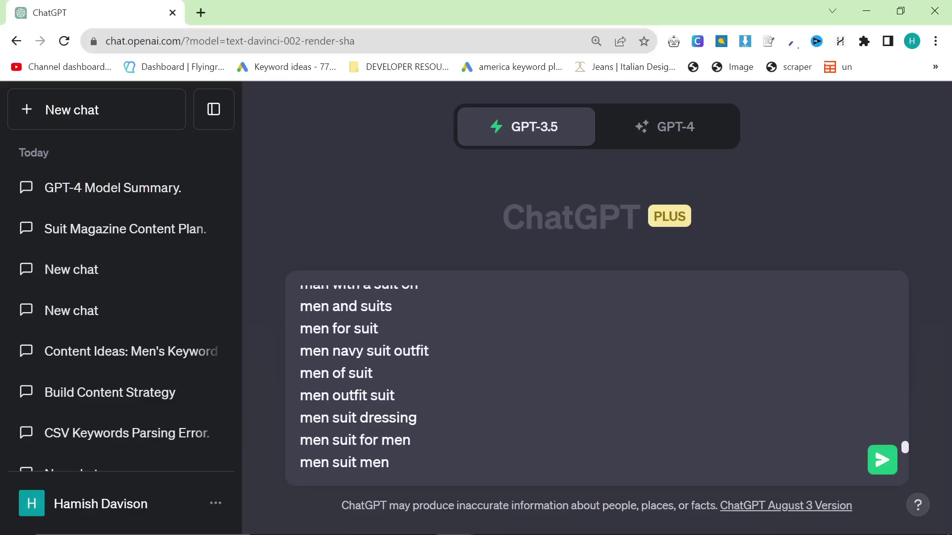
key(ctrl+Home)
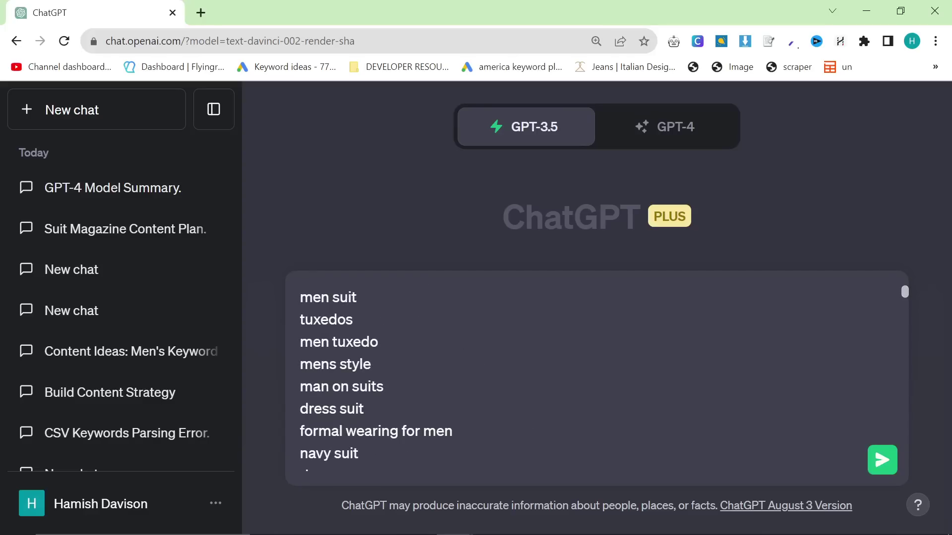
Select the fashion-magazine content-plan prompt text in the saved notes.
key(alt+Tab)
key(ctrl+a)
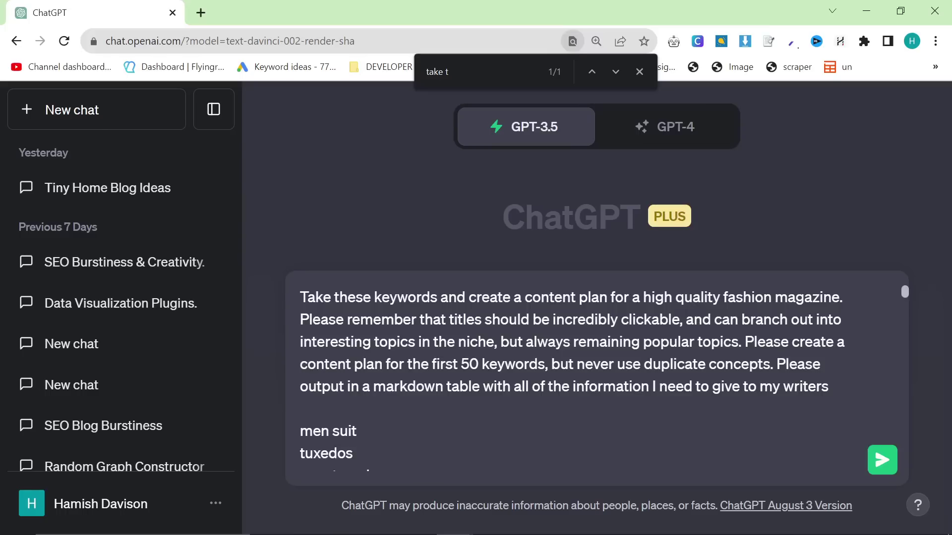
drag(674, 297, 843, 298)
click(832, 297)
double_click(832, 298)
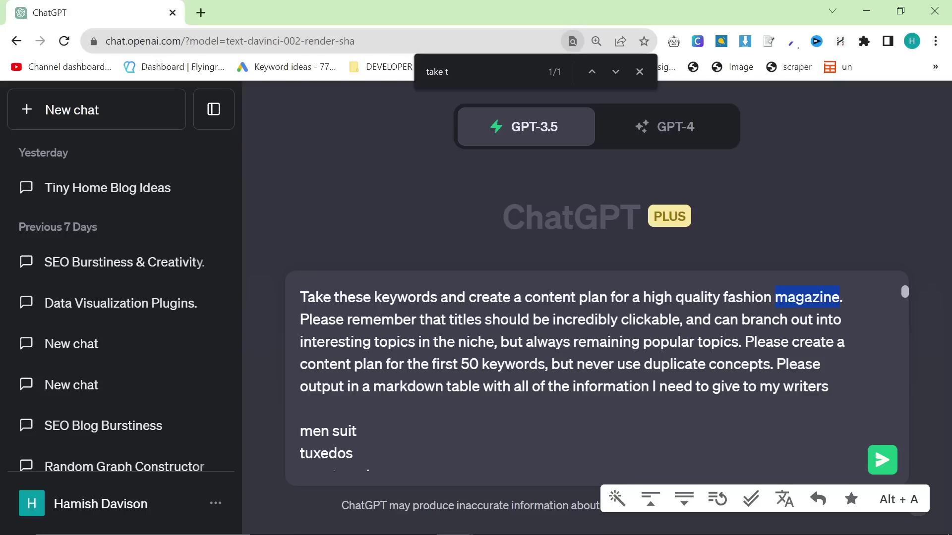
Review the prompt wording and markdown-table request, then send it with the keywords to GPT-3.5.
drag(555, 320, 644, 319)
click(722, 319)
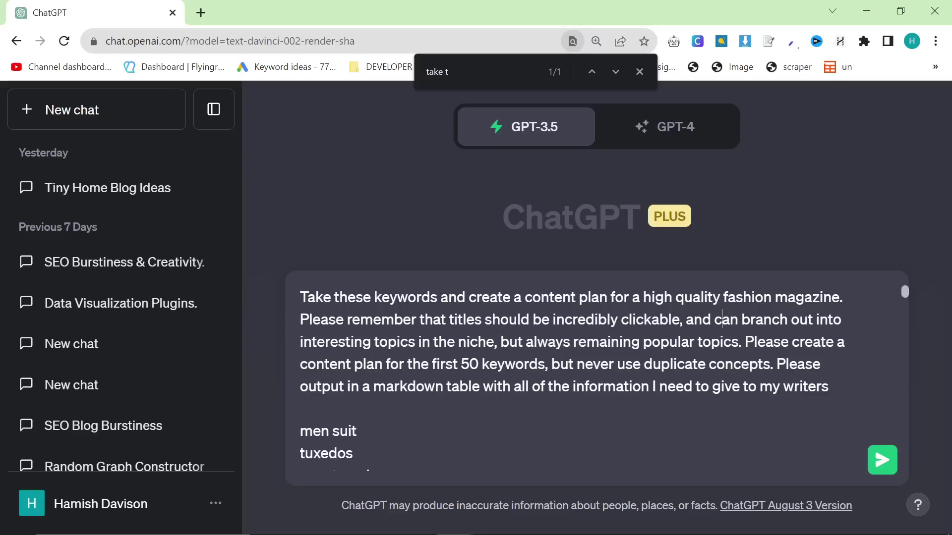
drag(828, 387, 800, 387)
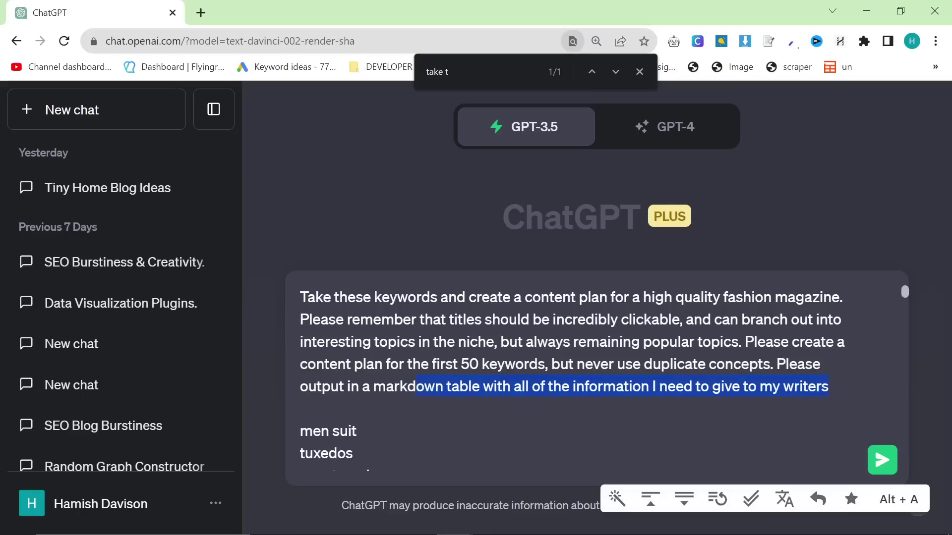
drag(416, 387, 300, 387)
click(301, 408)
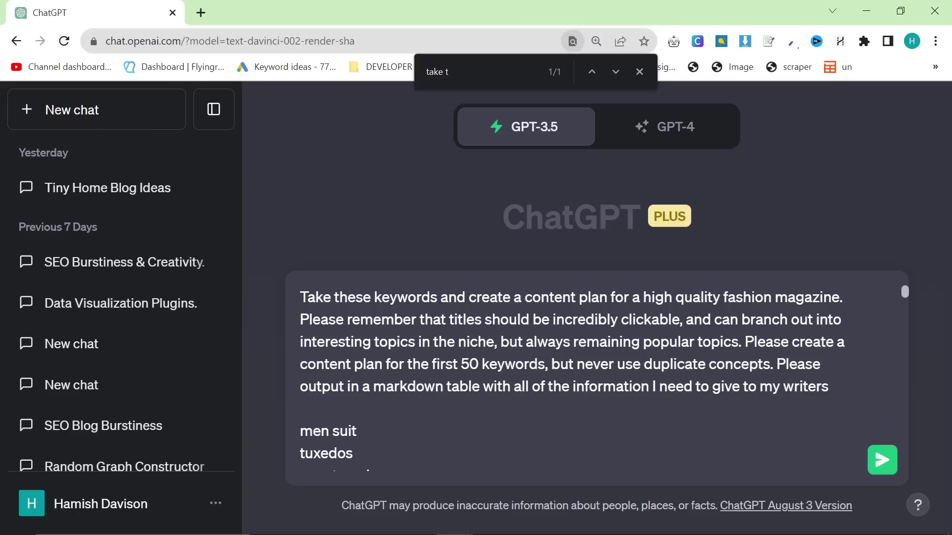
key(ctrl+a)
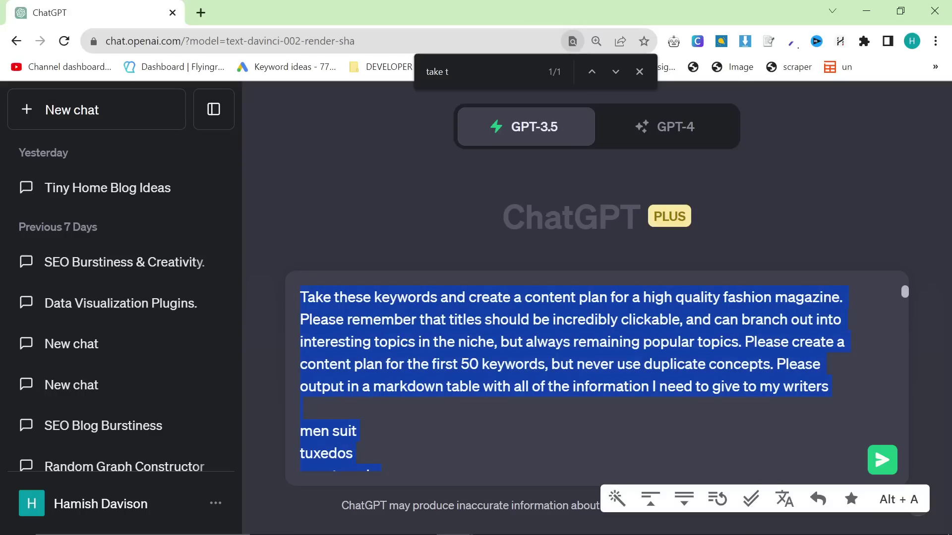
click(616, 364)
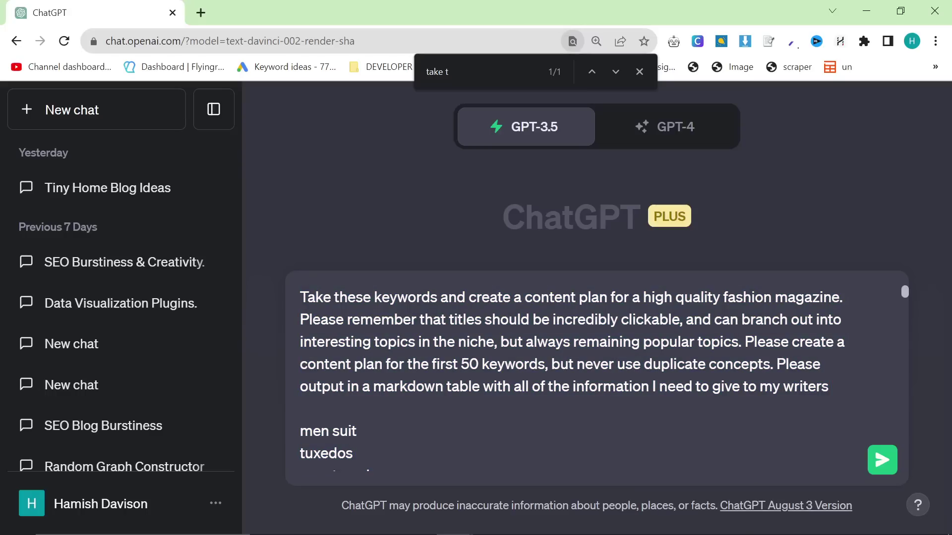
key(Return)
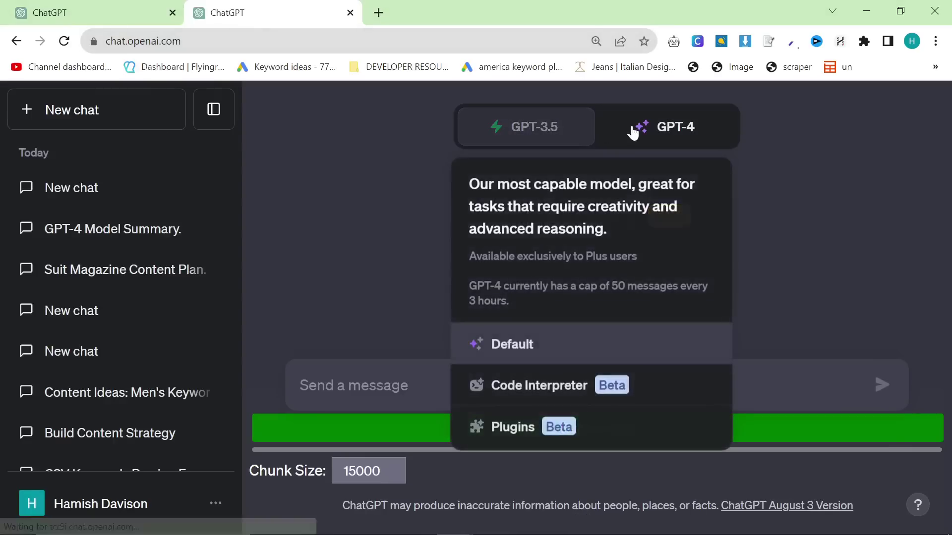
Paste and send the same keyword prompt to GPT-4 in the new chat.
click(639, 127)
click(405, 384)
key(ctrl+v)
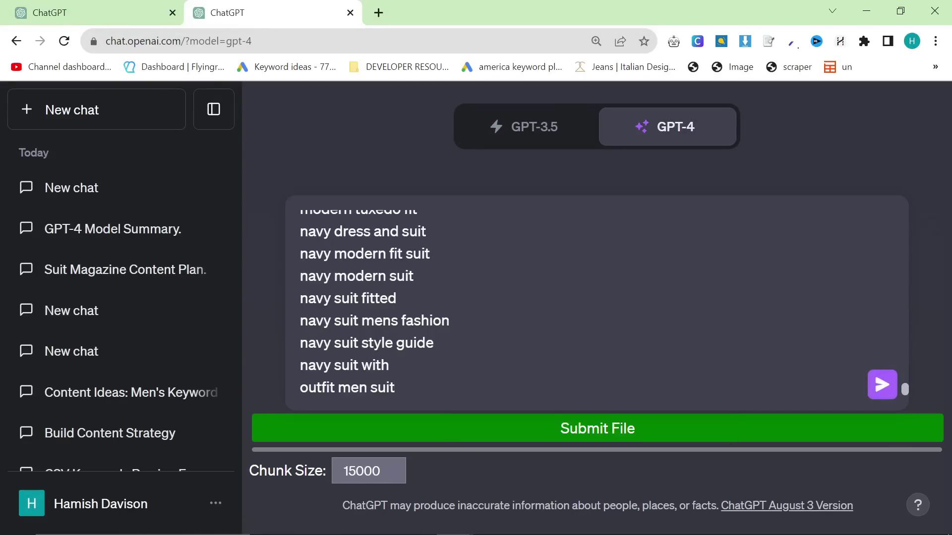
key(Return)
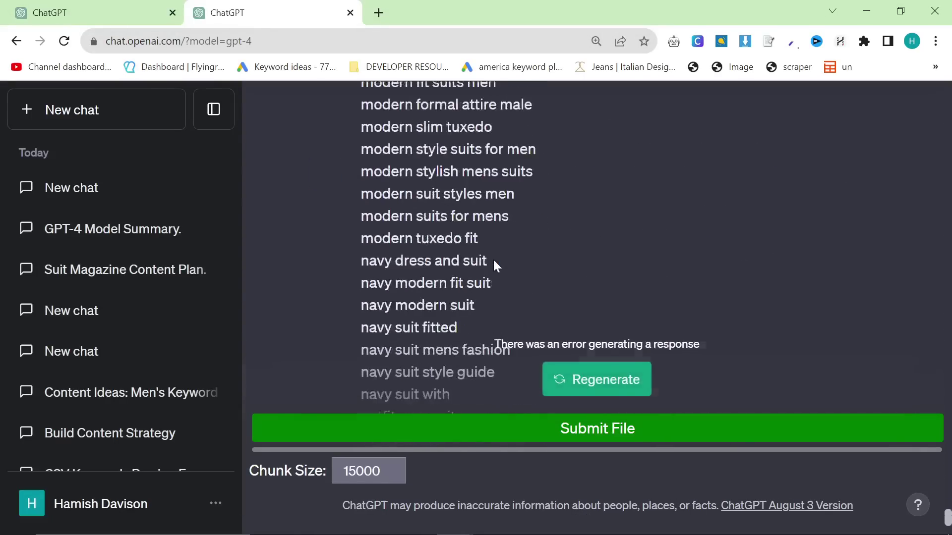
Check the GPT-3.5 chat's growing content-plan table.
key(ctrl+Tab)
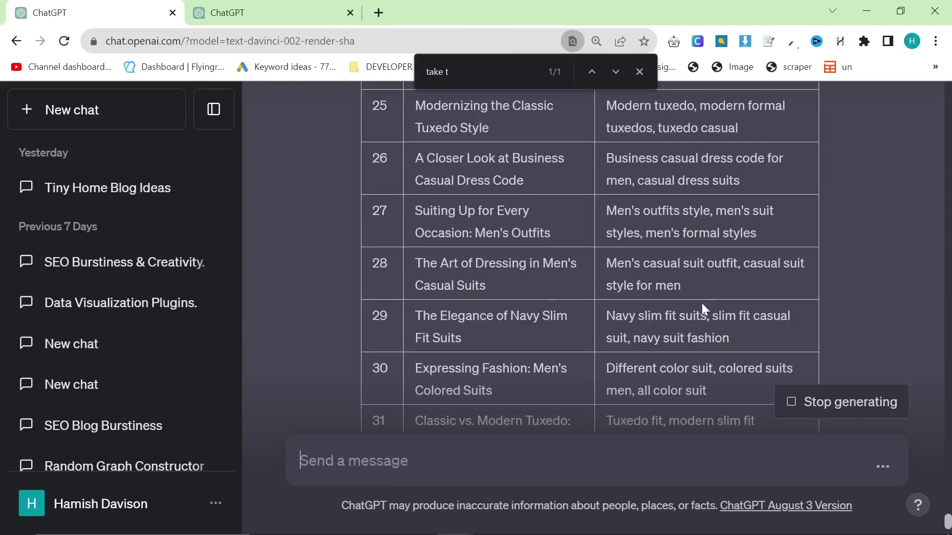
scroll(701, 303, up, 20)
scroll(566, 314, up, 9)
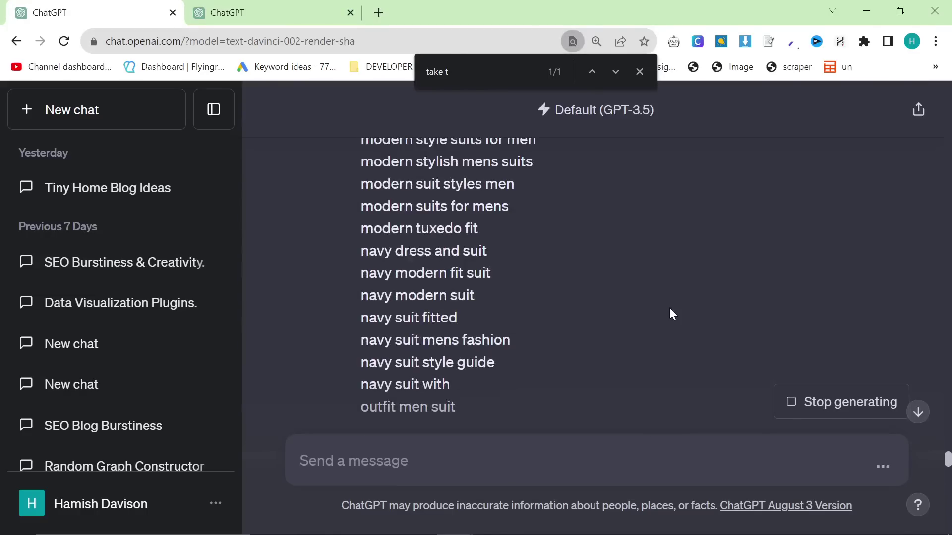
scroll(565, 315, down, 5)
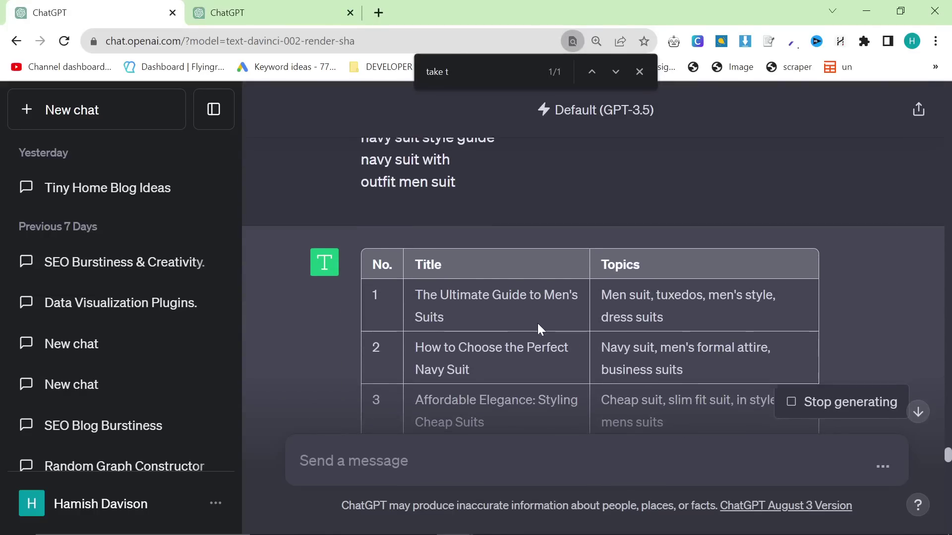
scroll(541, 329, down, 1)
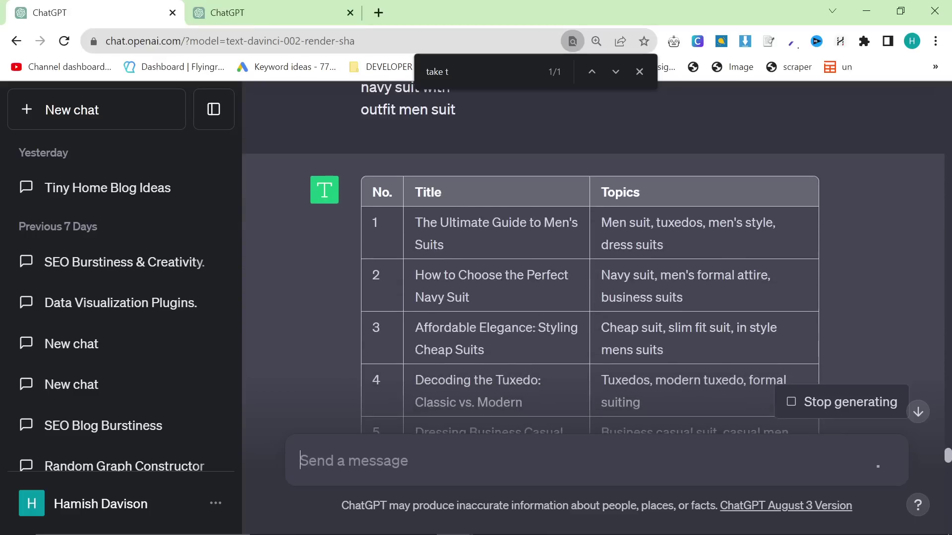
click(226, 13)
click(94, 12)
scroll(590, 258, down, 20)
scroll(645, 297, down, 20)
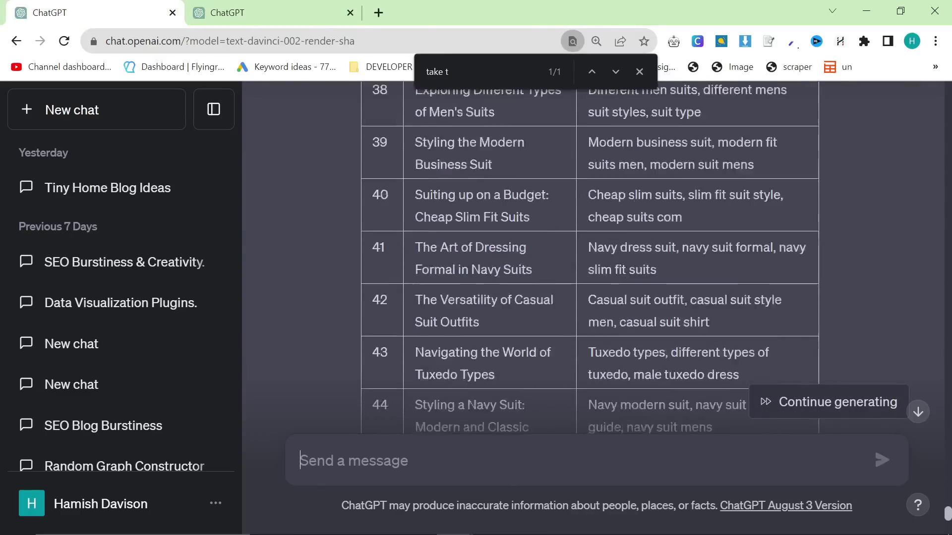
Regenerate the failed GPT-4 response, reset zoom, and return to the GPT-3.5 table.
click(273, 12)
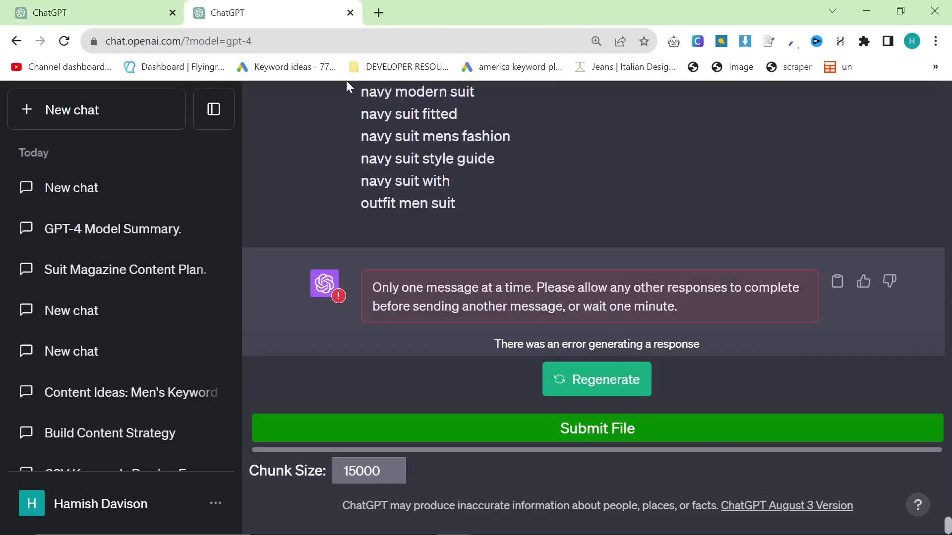
click(585, 383)
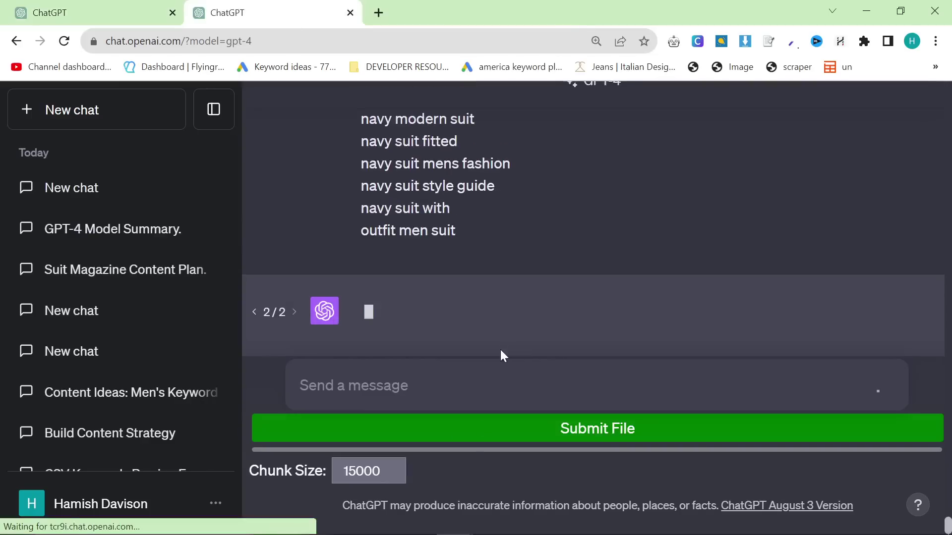
key(ctrl+minus)
key(ctrl+minus)
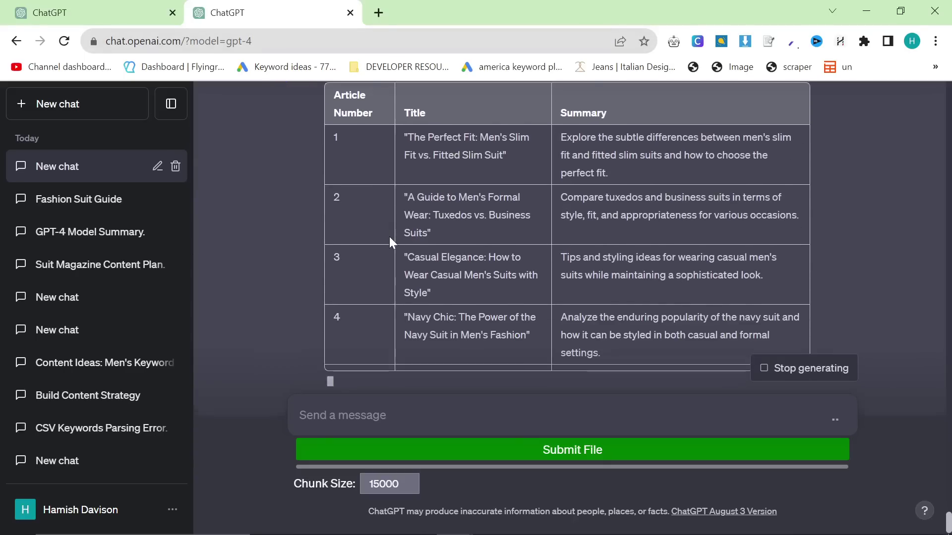
scroll(389, 237, up, 3)
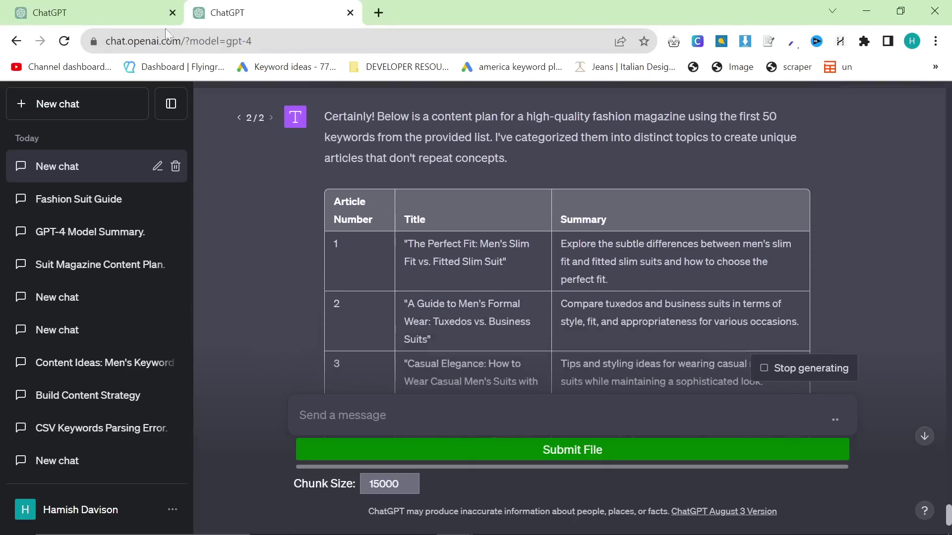
click(94, 12)
scroll(454, 224, up, 20)
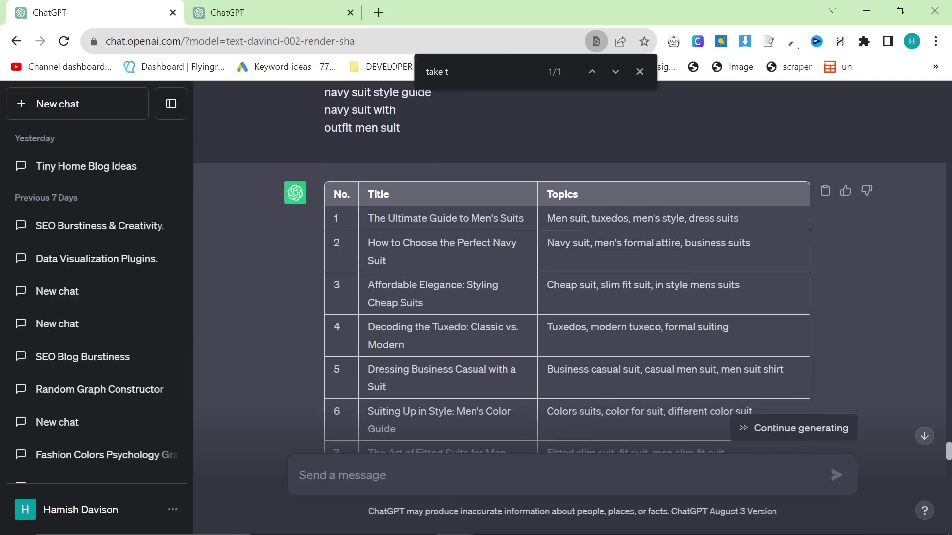
Highlight the first three article titles in the reply table to read them.
drag(367, 218, 528, 217)
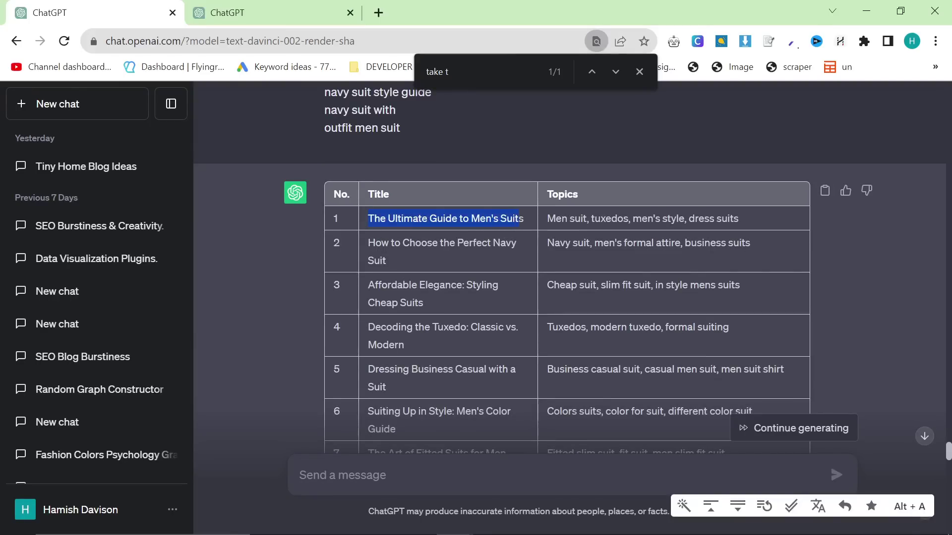
click(527, 217)
drag(335, 240, 466, 259)
click(466, 260)
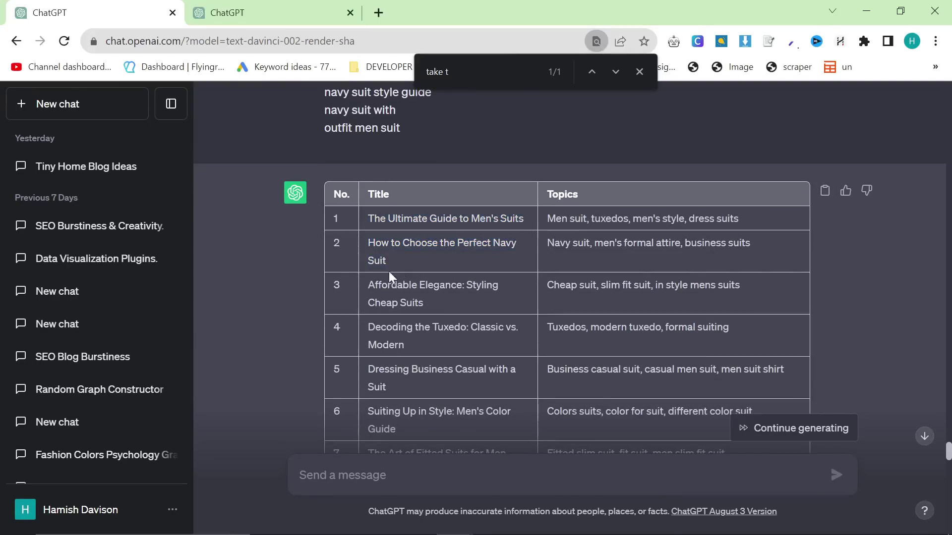
drag(367, 283, 462, 299)
click(463, 299)
scroll(463, 299, down, 1)
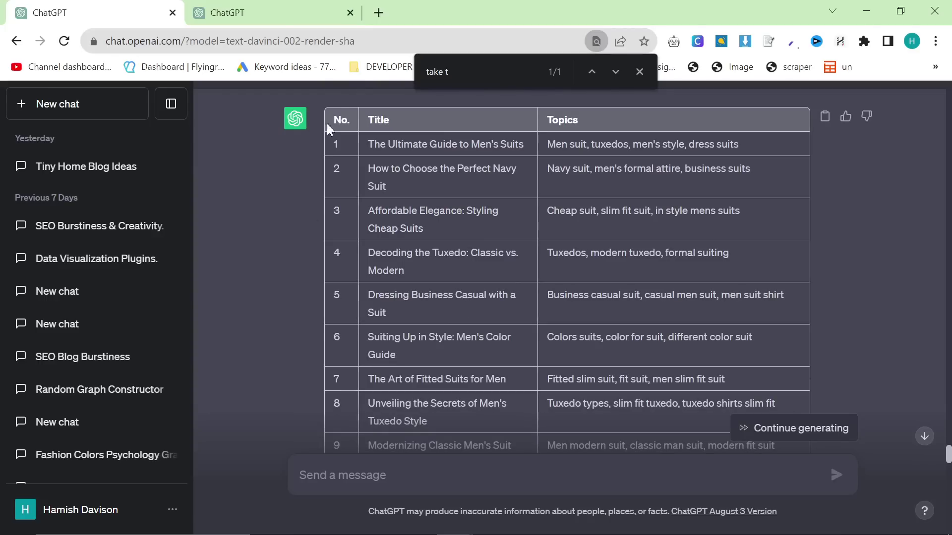
Highlight titles from 'The Ultimate Guide to Men's Suits' through 'Dressing Business Casual with a Suit'.
drag(373, 147, 526, 149)
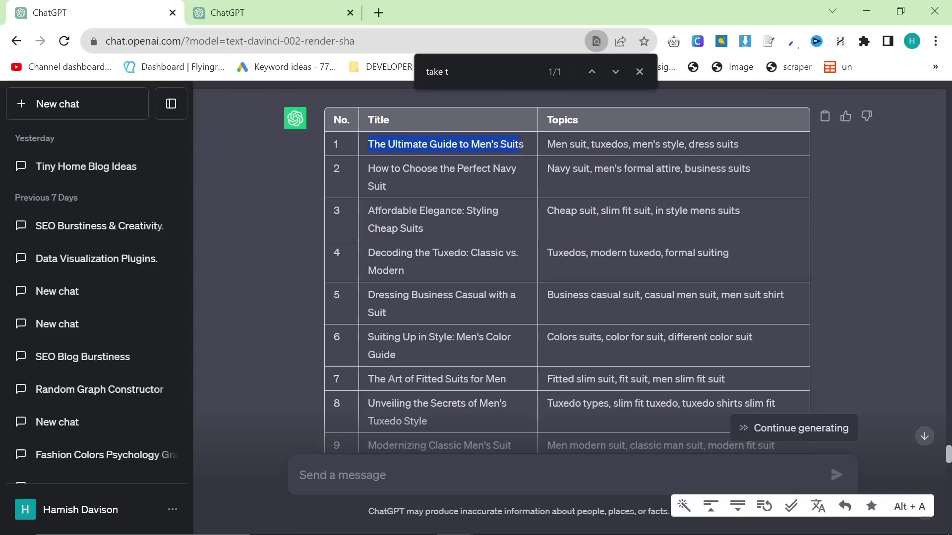
click(524, 159)
drag(367, 169, 422, 188)
click(419, 187)
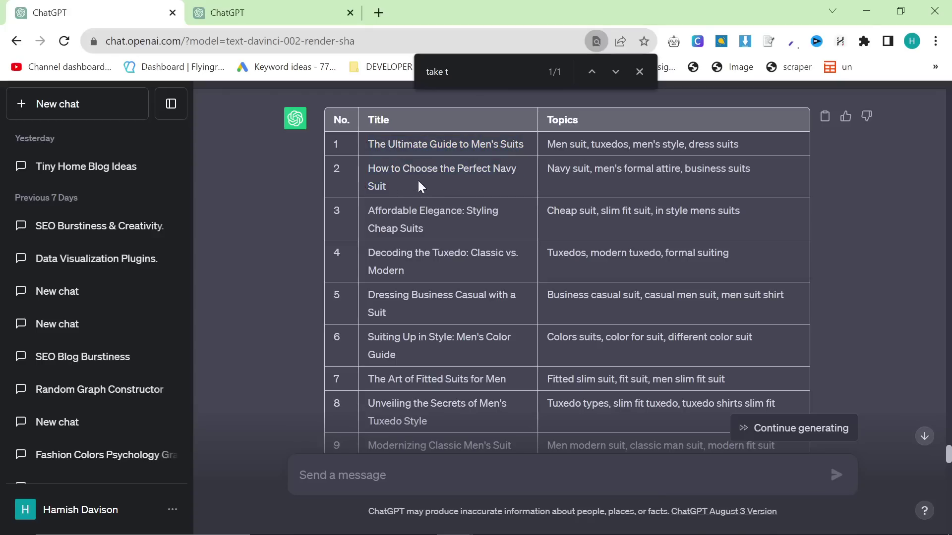
triple_click(400, 181)
click(403, 178)
triple_click(407, 223)
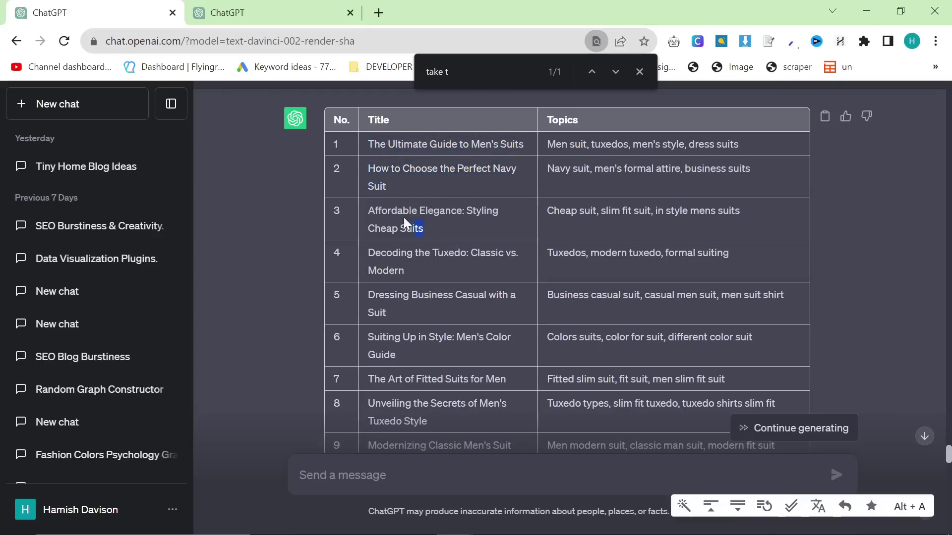
click(407, 223)
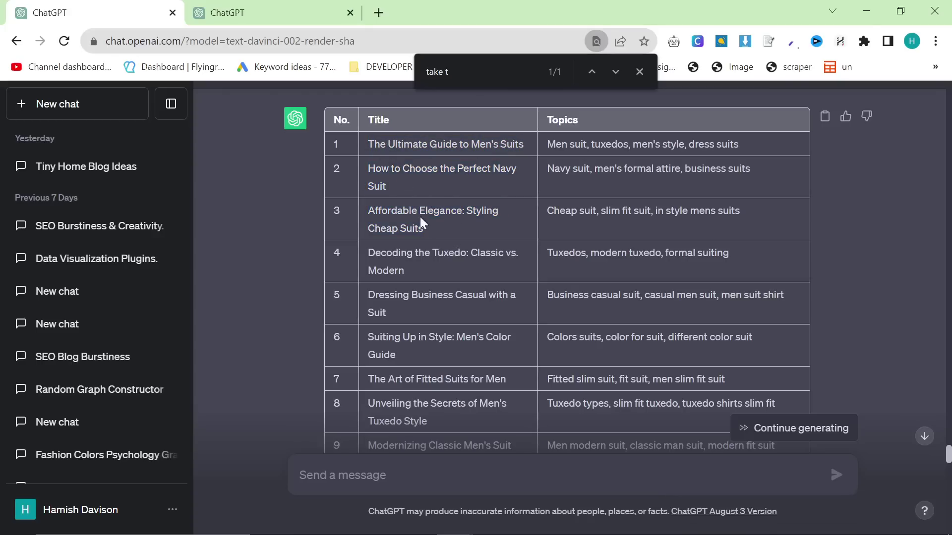
triple_click(449, 265)
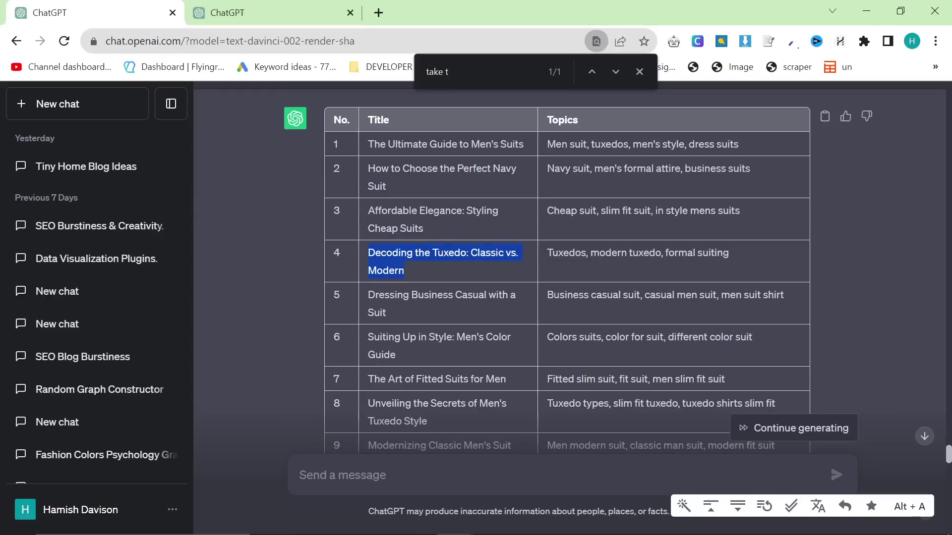
click(403, 309)
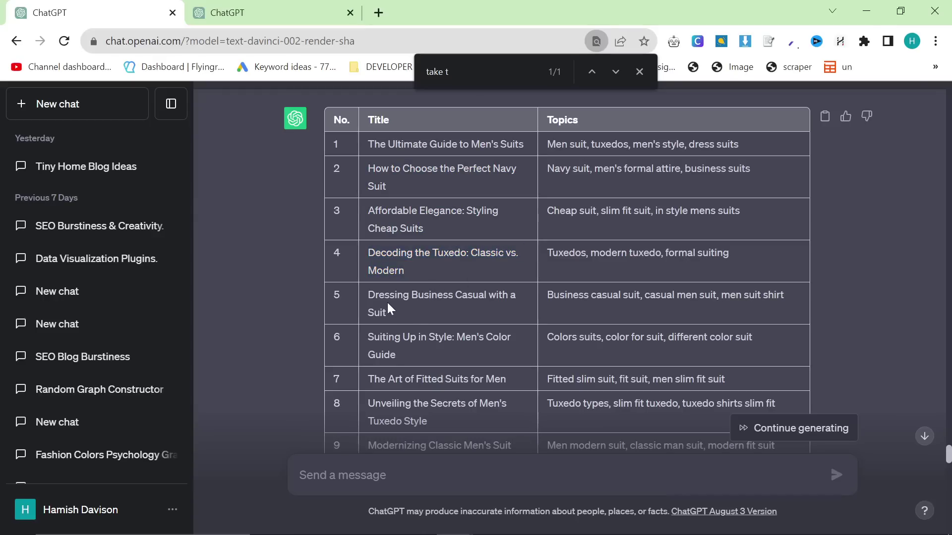
triple_click(388, 305)
click(399, 307)
double_click(432, 295)
Scroll through the rest of the table down to its final row, 50.
scroll(438, 305, down, 1)
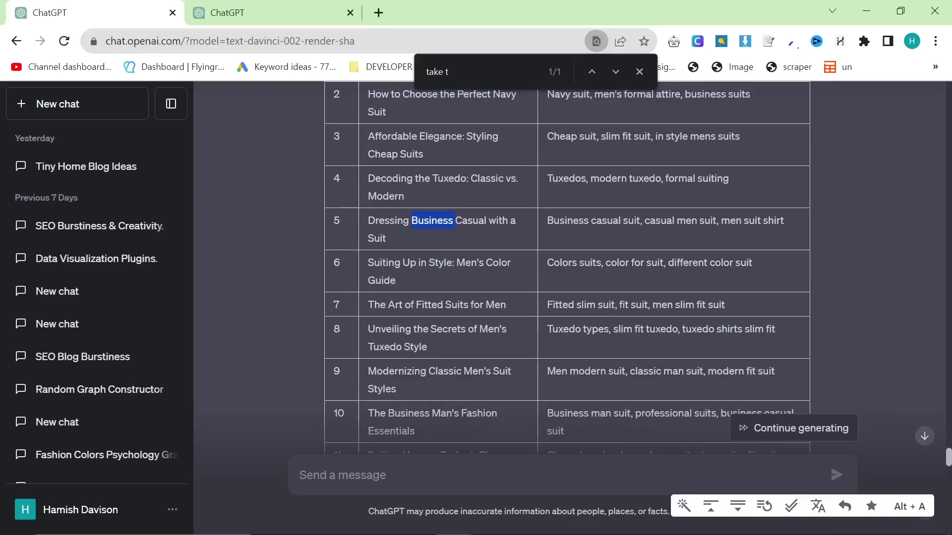
scroll(429, 304, down, 3)
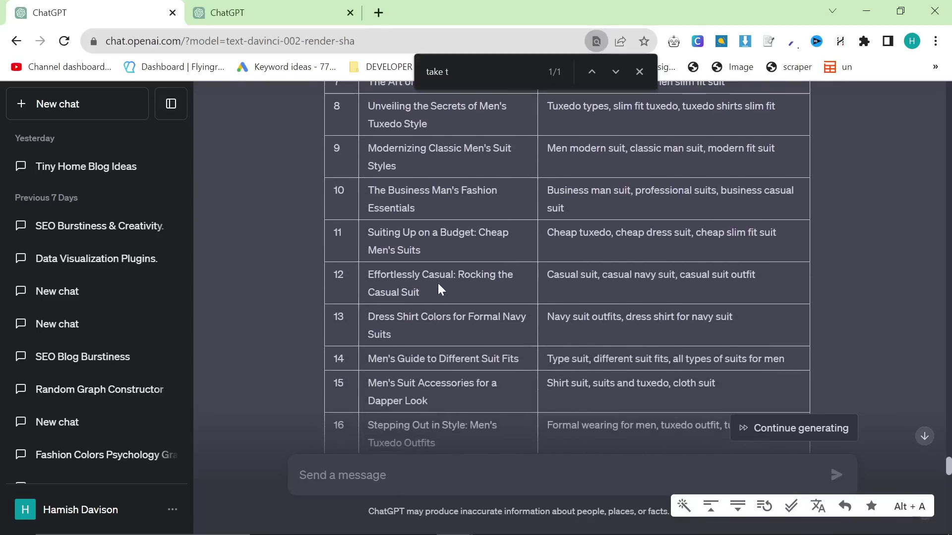
scroll(438, 283, down, 2)
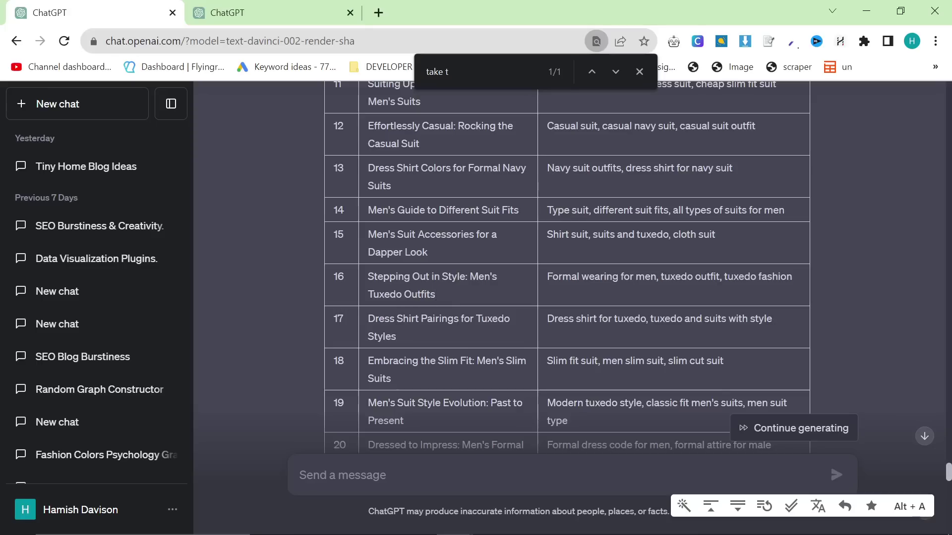
scroll(526, 337, down, 1)
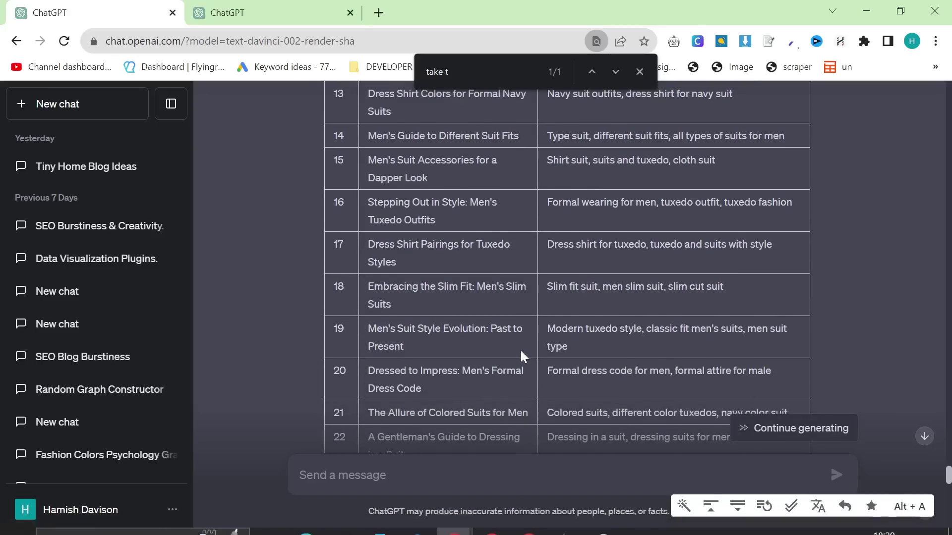
scroll(534, 295, down, 1)
scroll(525, 350, down, 1)
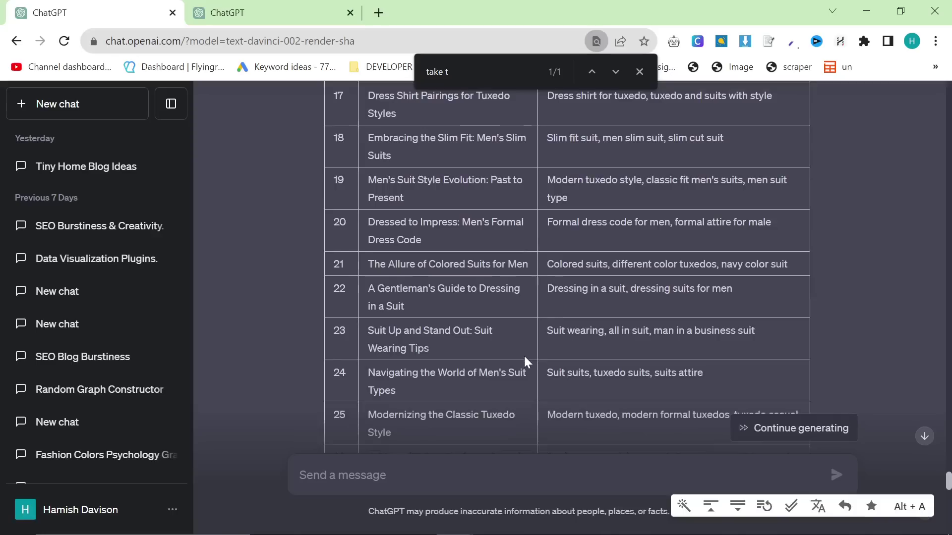
scroll(525, 354, down, 1)
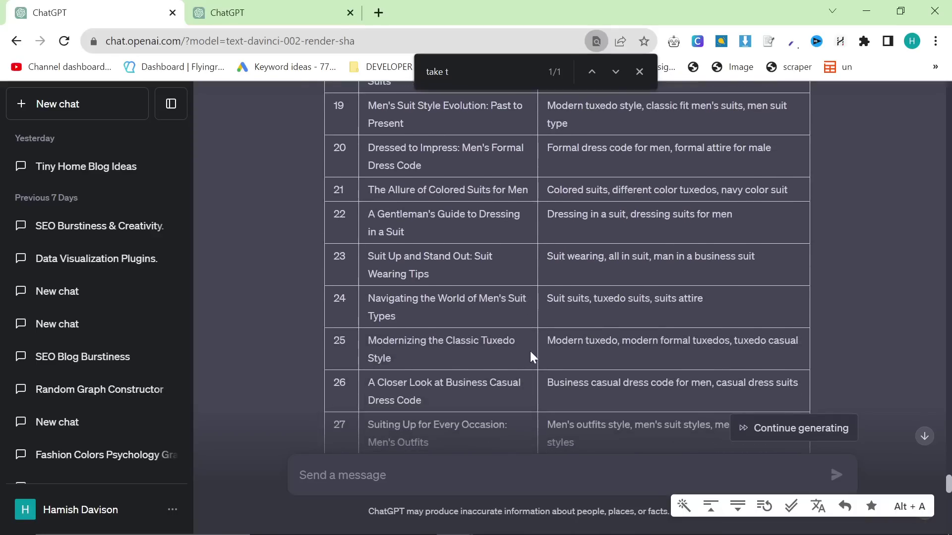
click(924, 436)
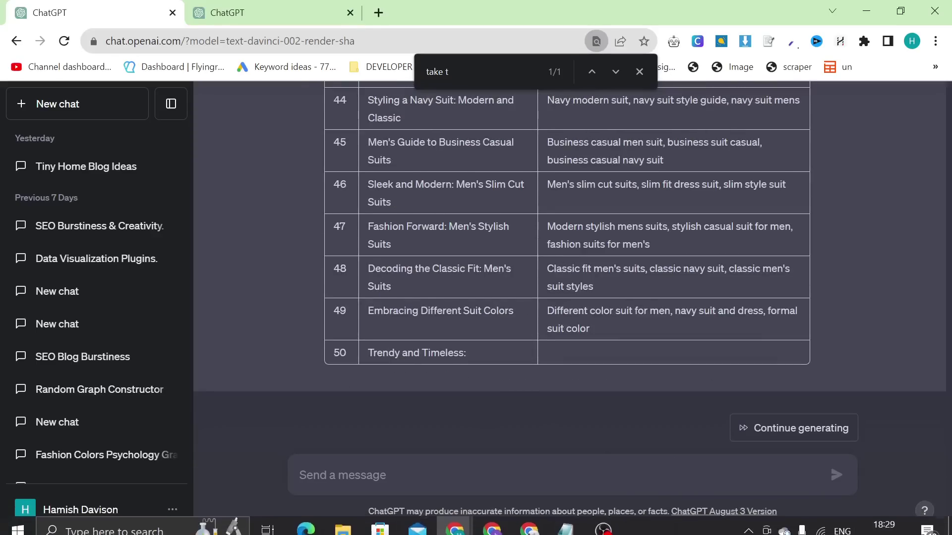
Send 'Please remove any duplicate content' to ChatGPT and close the second ChatGPT tab.
scroll(487, 375, up, 20)
scroll(495, 376, down, 20)
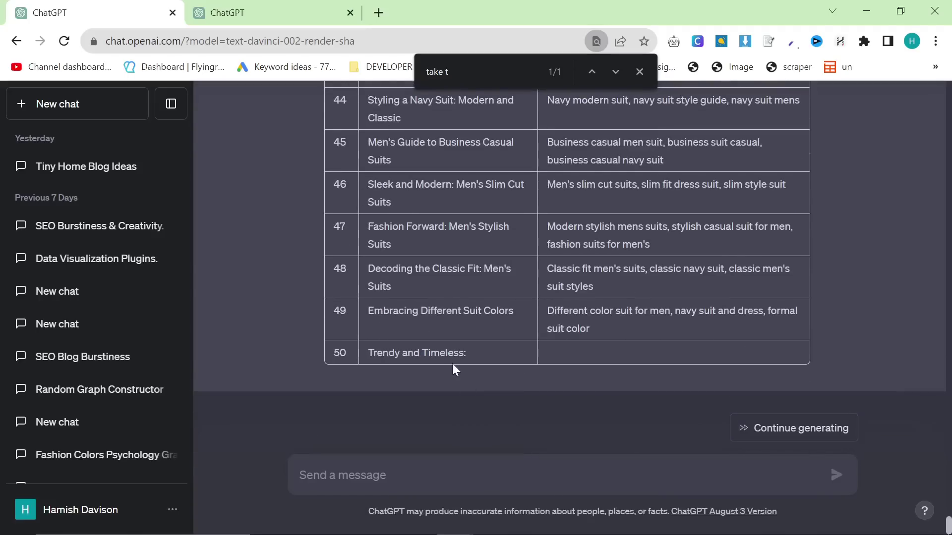
click(540, 466)
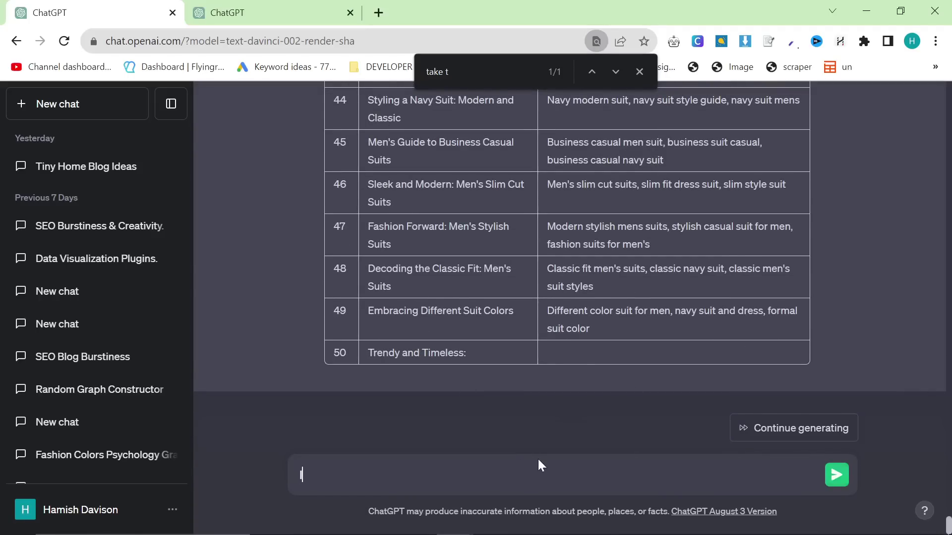
text(Please remove any uplicate)
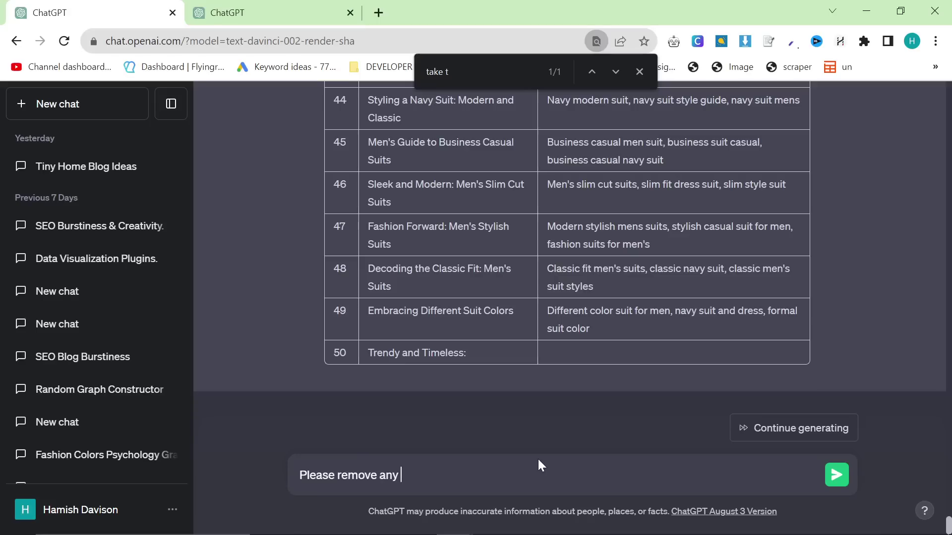
key(BackSpace)
key(BackSpace)
key(BackSpace)
key(BackSpace)
key(BackSpace)
key(BackSpace)
key(BackSpace)
key(BackSpace)
key(BackSpace)
key(BackSpace)
key(BackSpace)
key(BackSpace)
key(BackSpace)
text(dup)
key(BackSpace)
key(BackSpace)
key(BackSpace)
text(any duplicate)
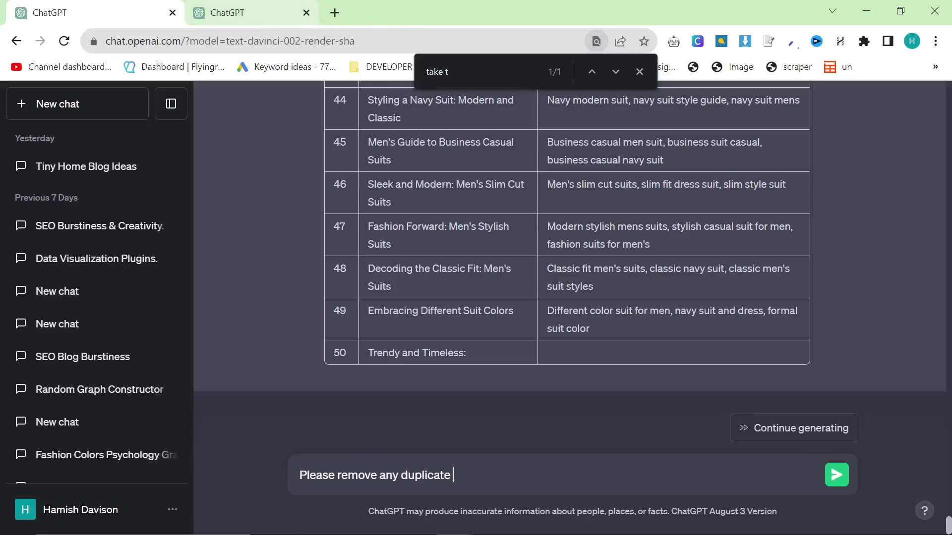
click(350, 12)
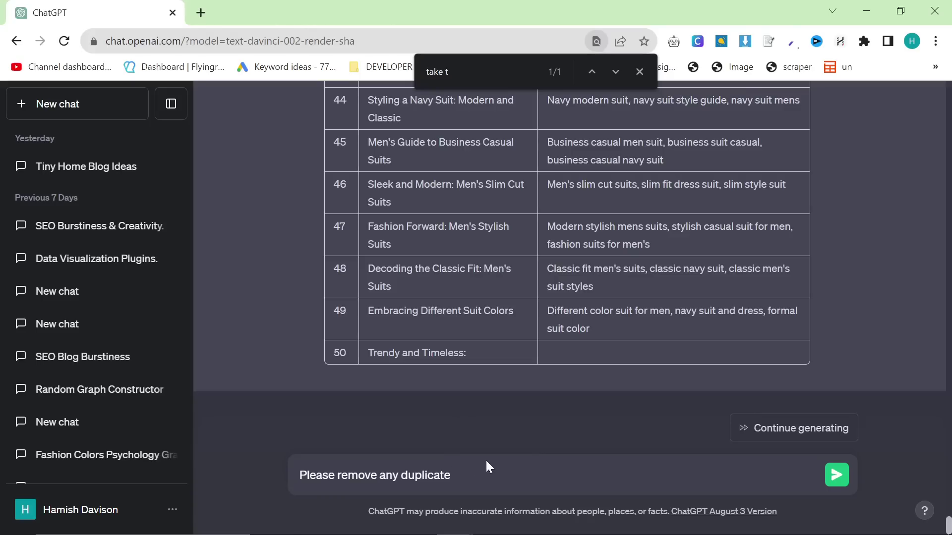
text(content)
key(Return)
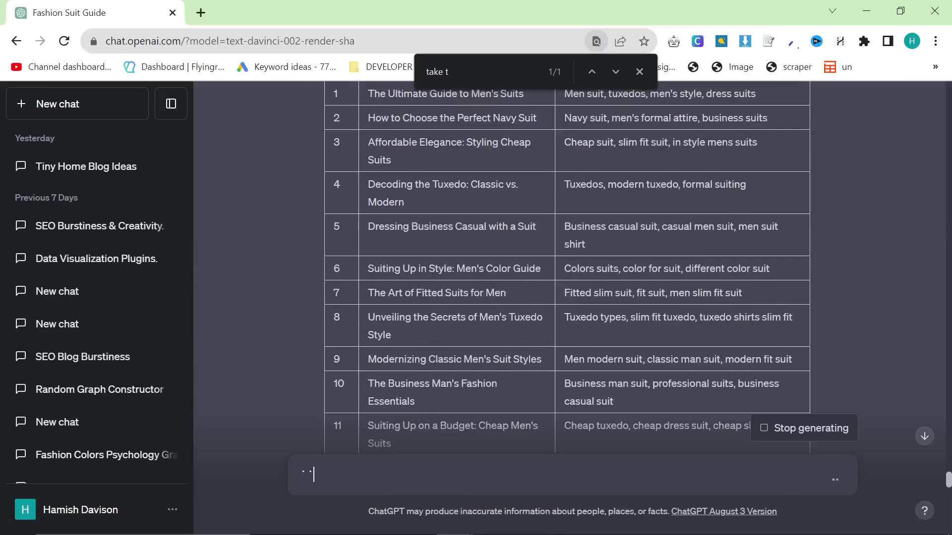
Review the regenerated table from row 1's title and topics down to row 50.
scroll(587, 323, up, 2)
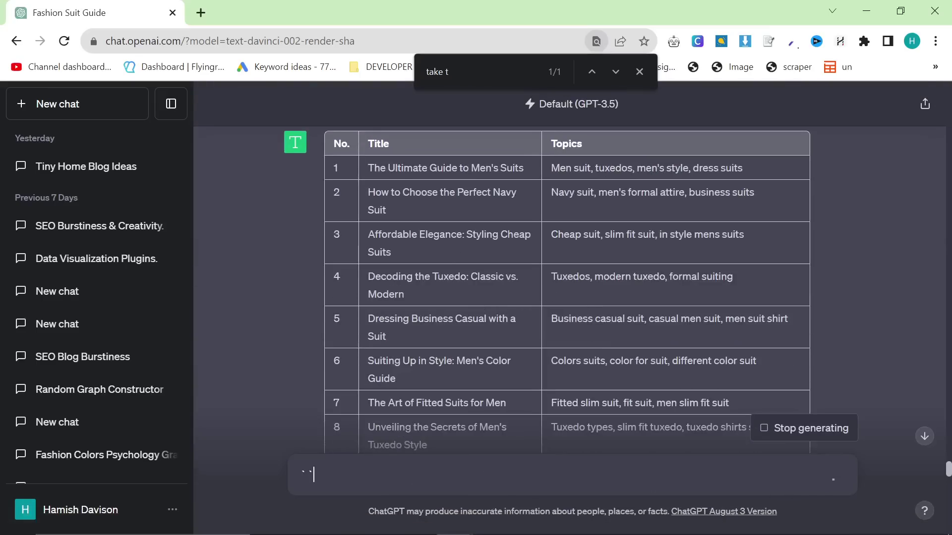
drag(365, 168, 750, 174)
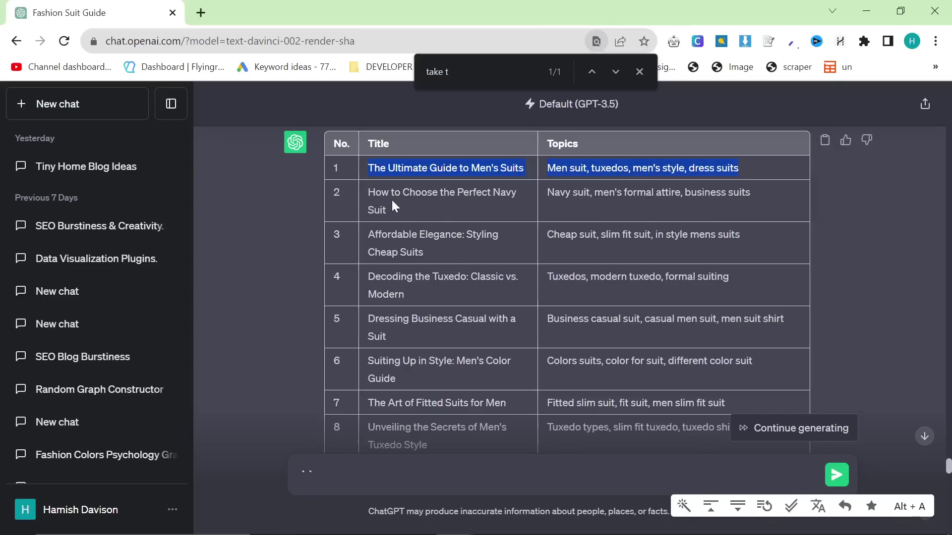
drag(391, 200, 439, 203)
scroll(481, 259, down, 10)
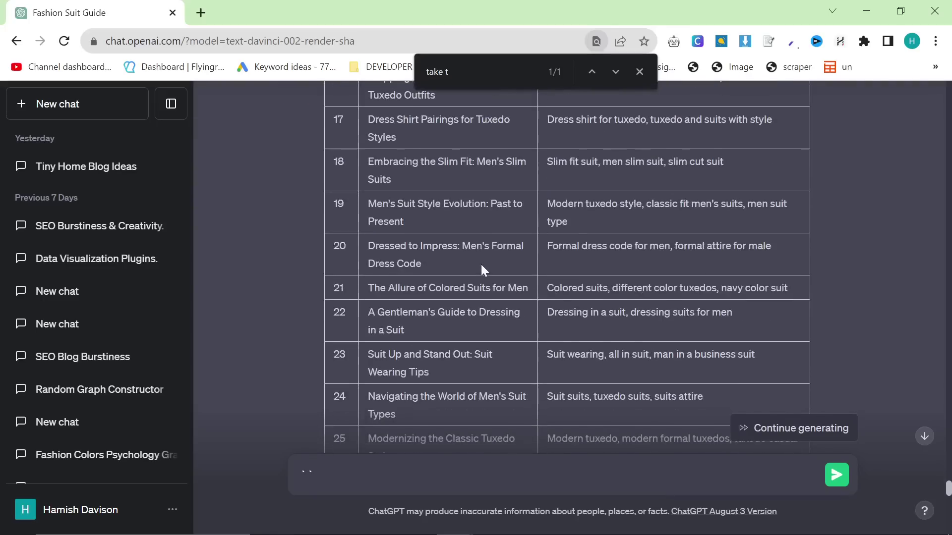
scroll(481, 269, down, 20)
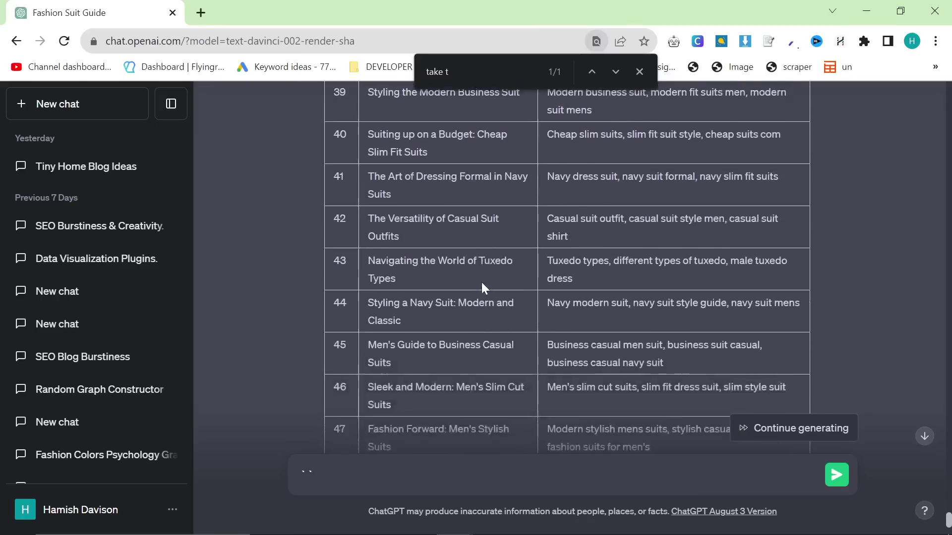
scroll(481, 281, down, 4)
key(ctrl+a)
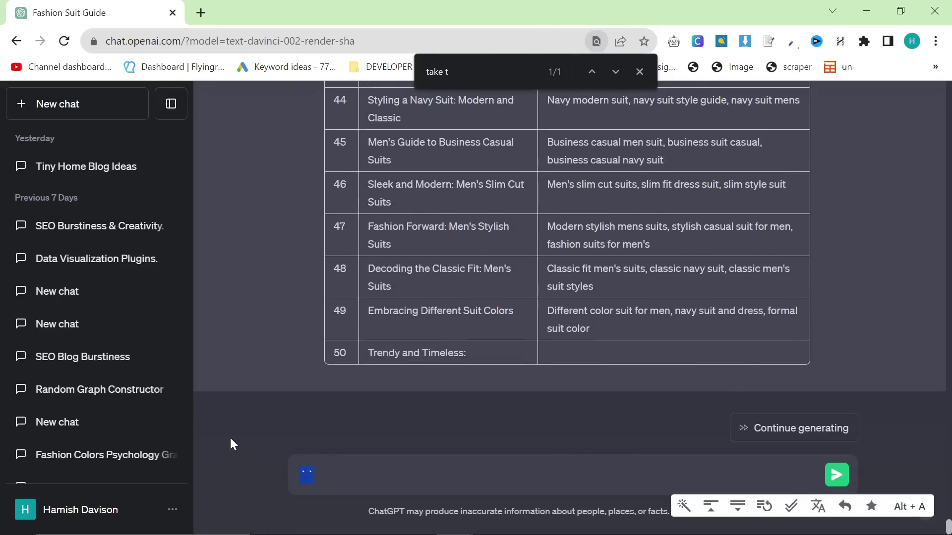
Clear the draft and send 'Please give me another 50' to ChatGPT.
key(BackSpace)
text(Please give me another 50)
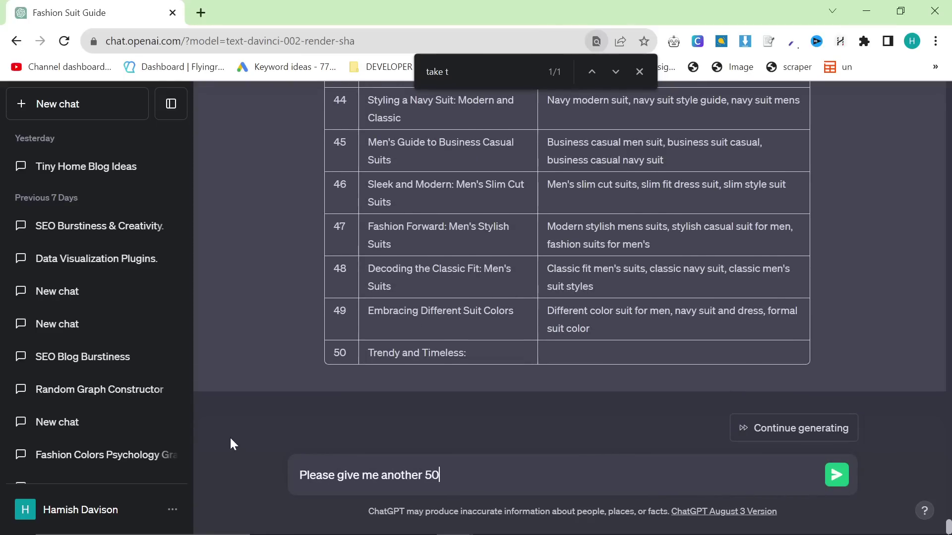
key(Return)
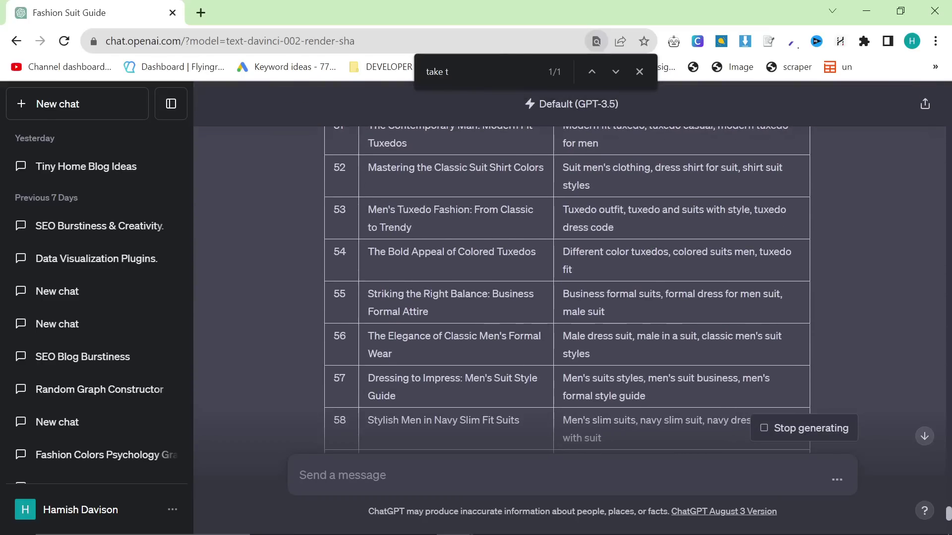
text(` `)
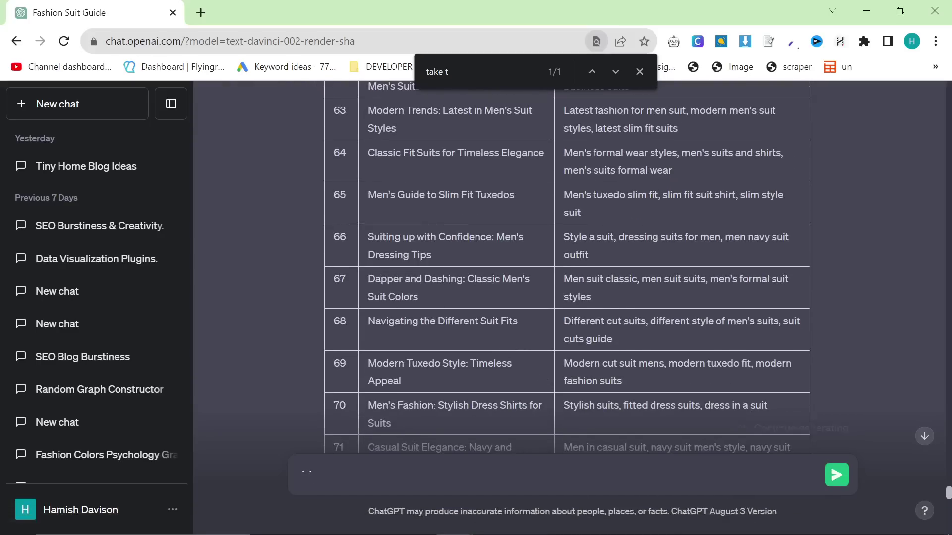
Scroll through the extended table to row 98 and back up over the new rows.
scroll(394, 315, down, 2)
scroll(394, 316, down, 8)
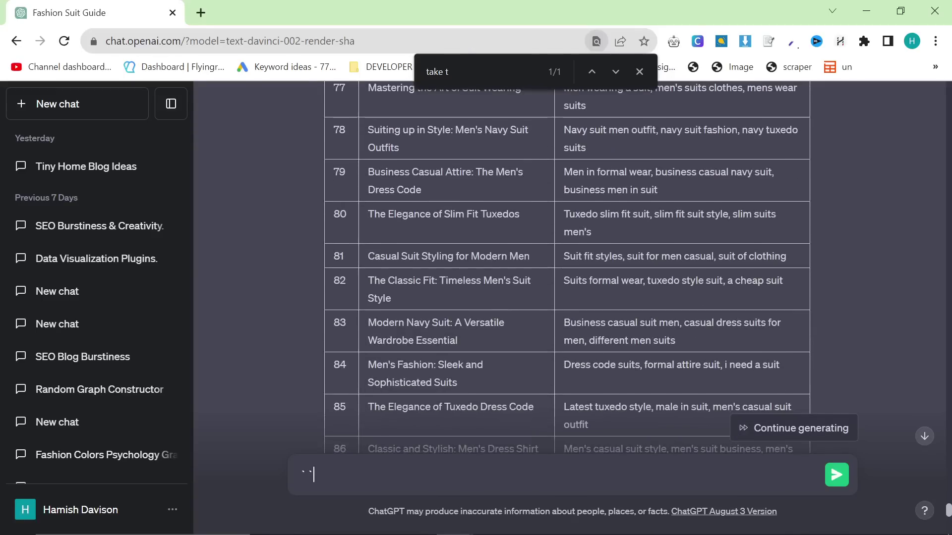
scroll(393, 324, down, 5)
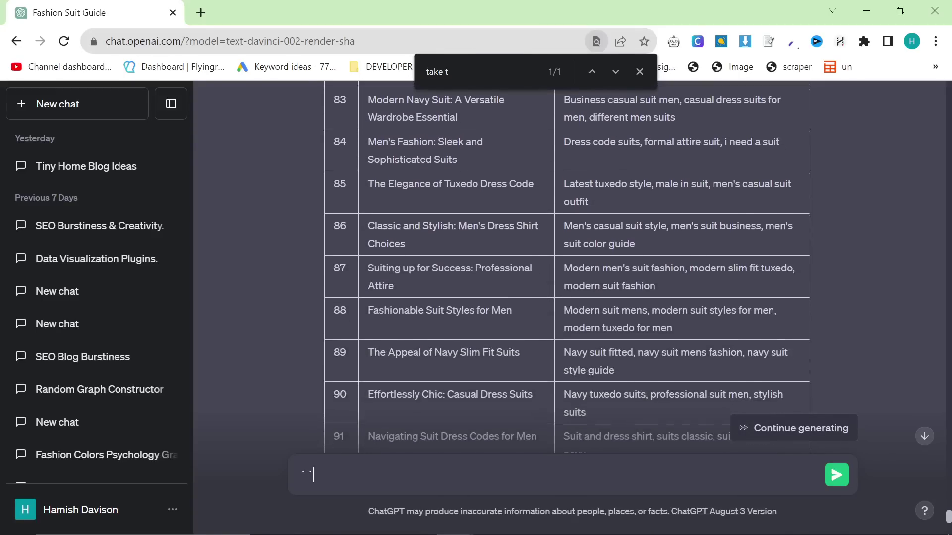
scroll(391, 328, down, 1)
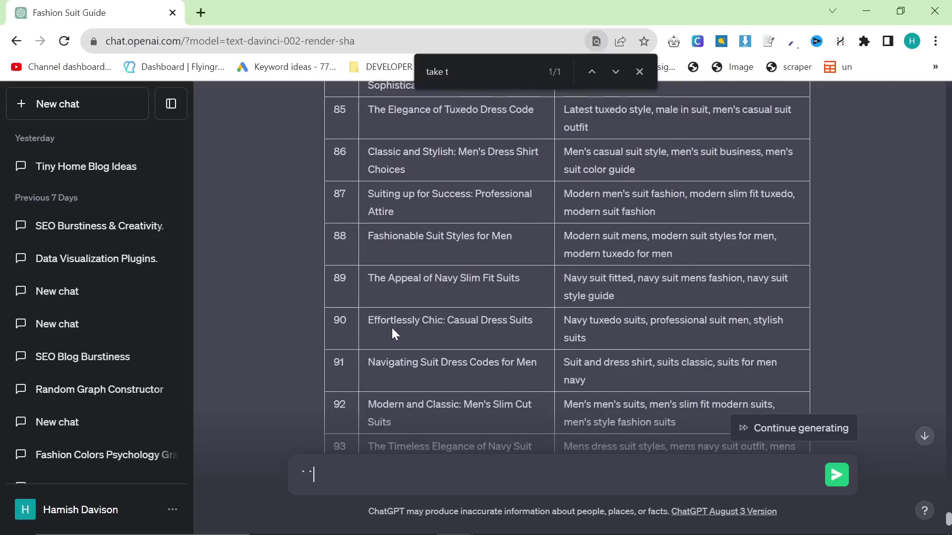
scroll(391, 329, down, 5)
scroll(391, 328, down, 2)
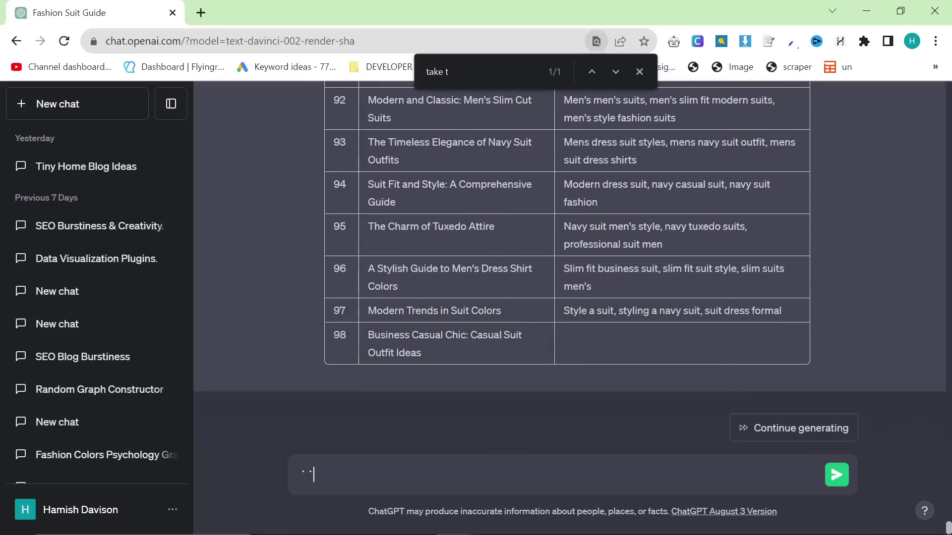
scroll(560, 380, up, 5)
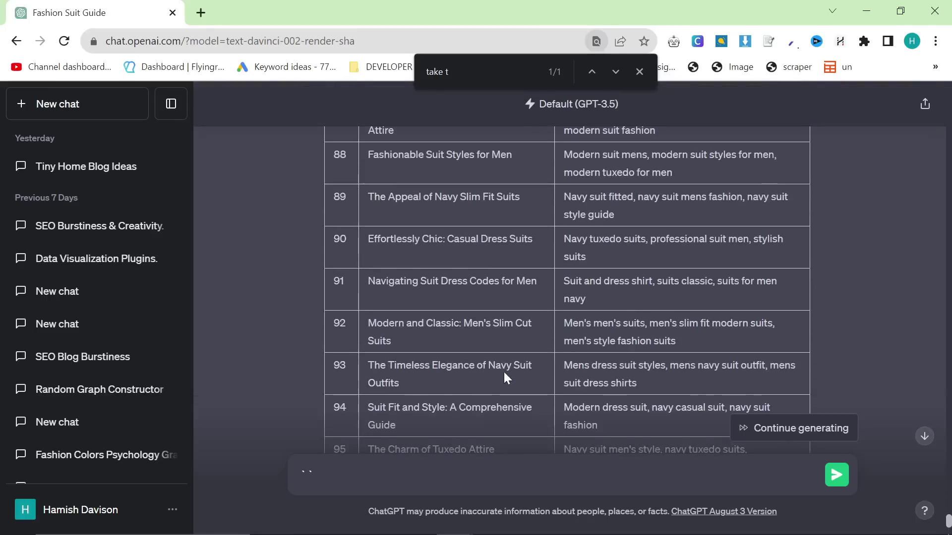
scroll(508, 397, up, 14)
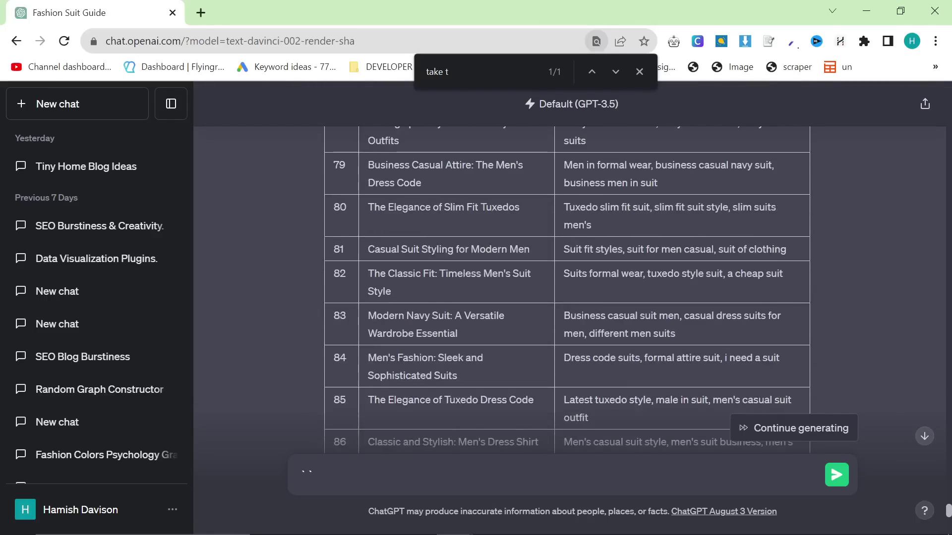
scroll(503, 409, up, 20)
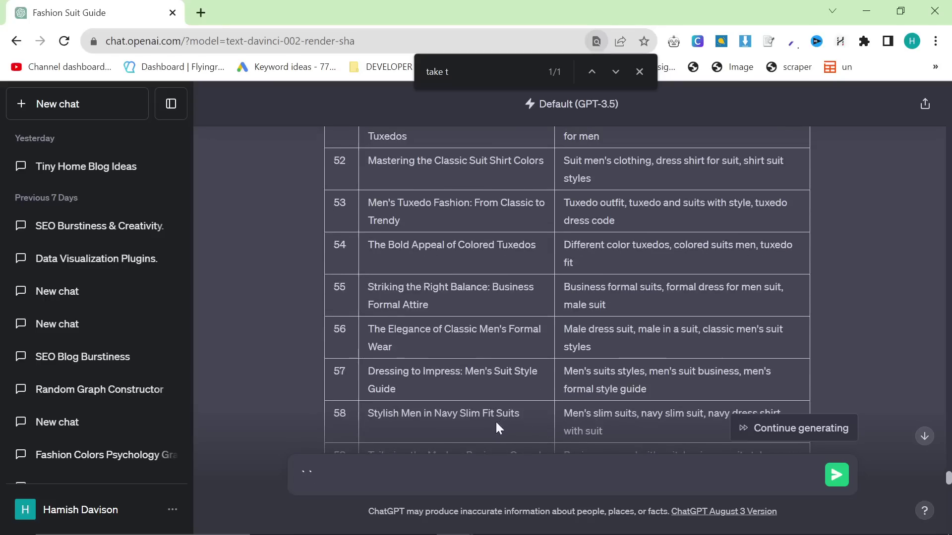
scroll(515, 394, up, 18)
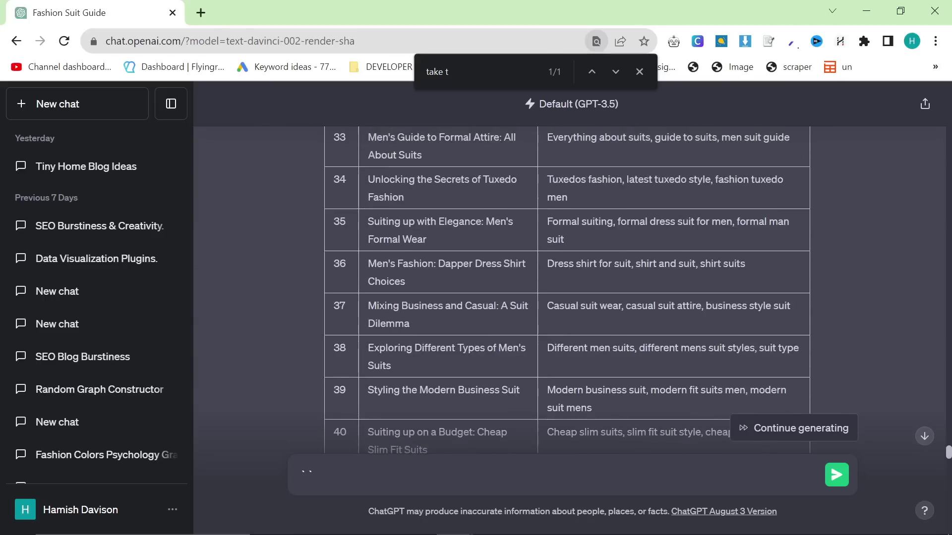
scroll(511, 397, up, 12)
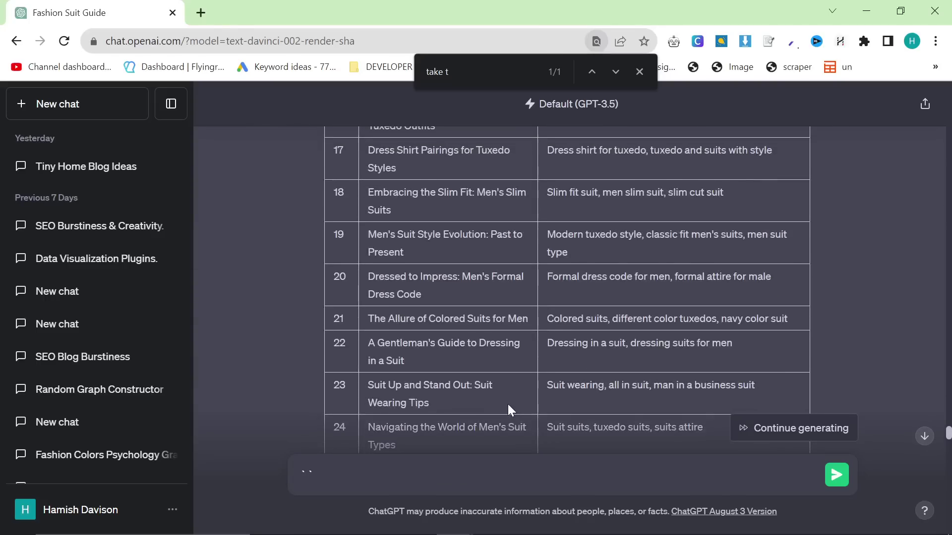